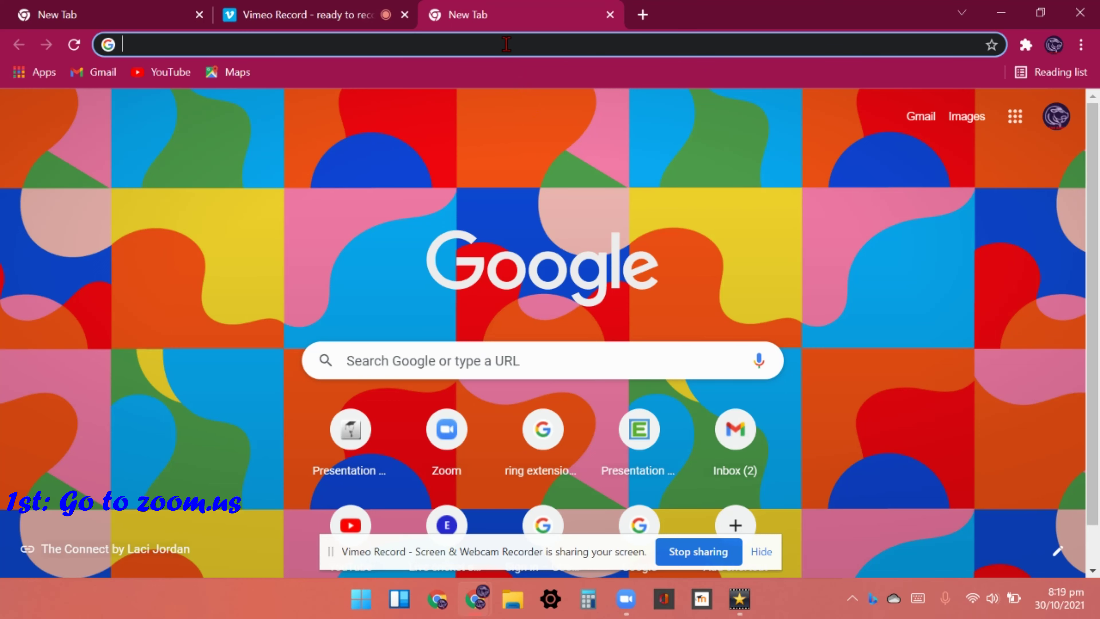
Load zoom.us in Chrome and go to the signed-in account's profile page
{"action": "type", "text": "zoom"}
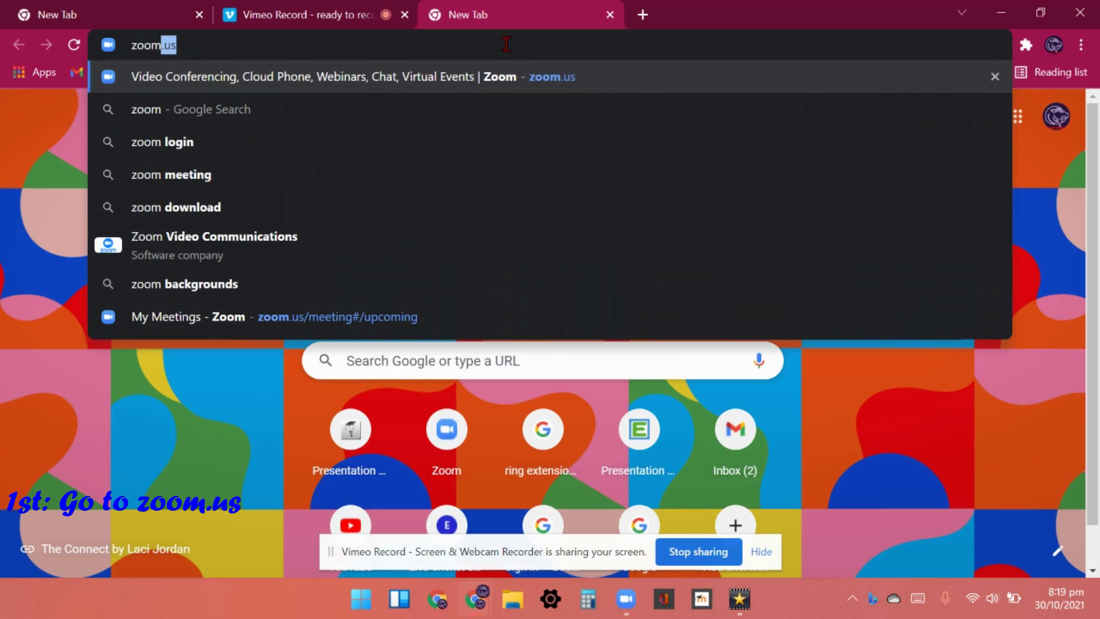
{"action": "type", "text": ".us"}
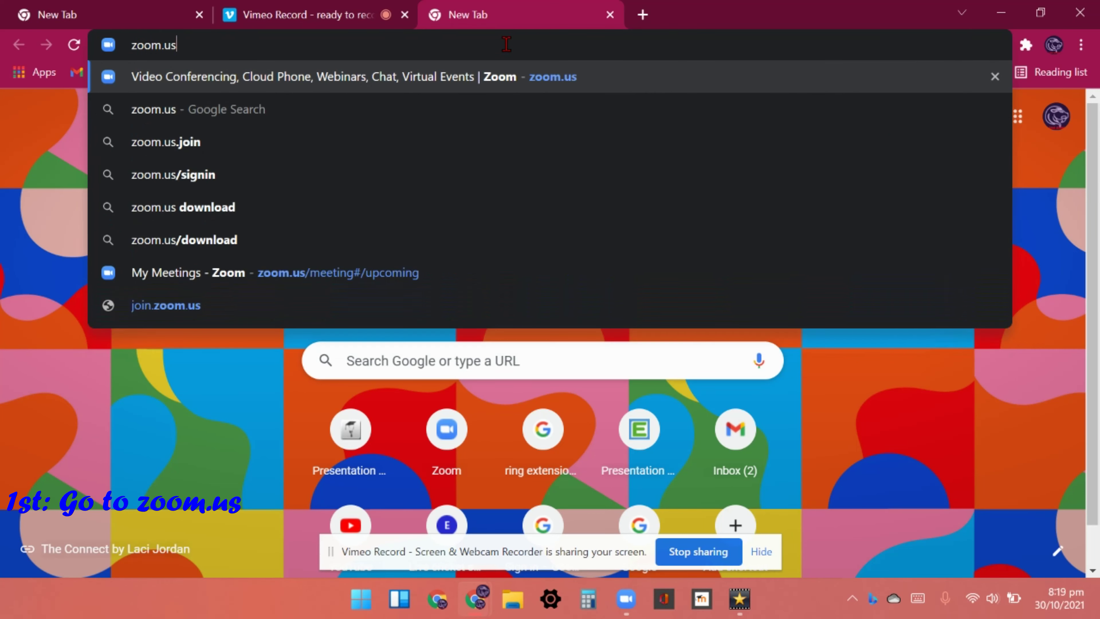
{"action": "key", "text": "Return"}
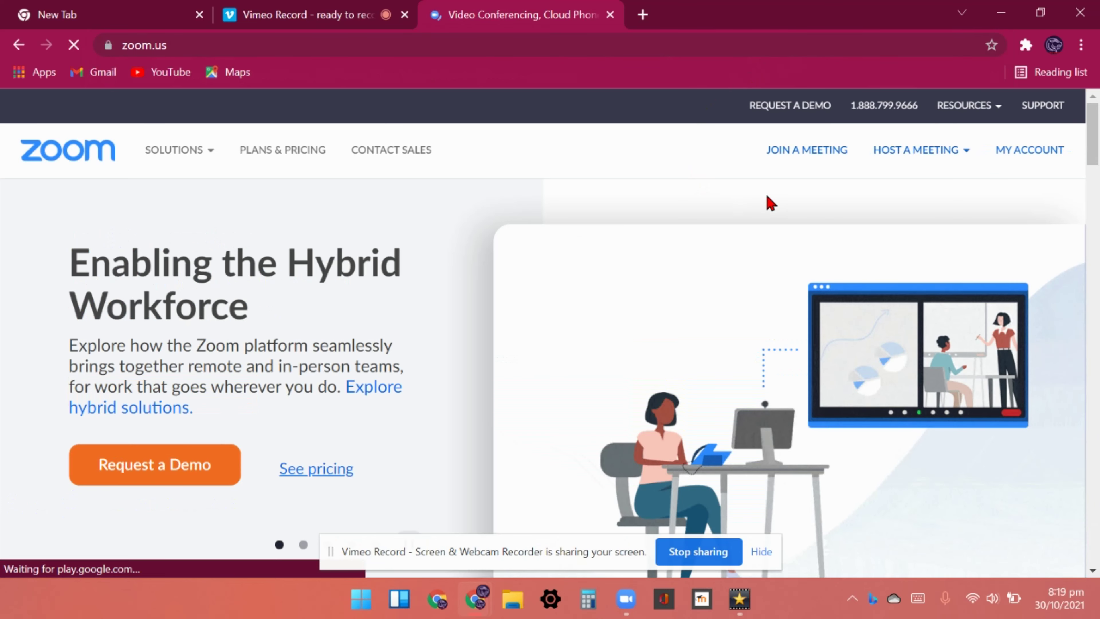
{"action": "left_click", "coordinate": [1031, 156]}
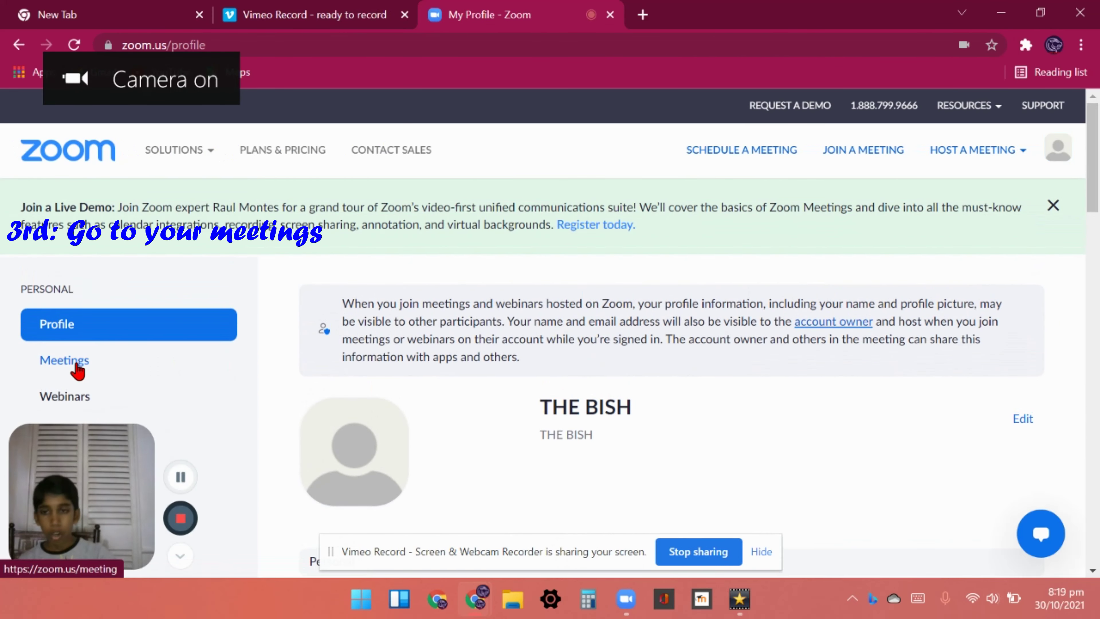
Check the Meetings list and Personal Room, then return to Upcoming and open the Schedule Meeting form
{"action": "left_click", "coordinate": [76, 364]}
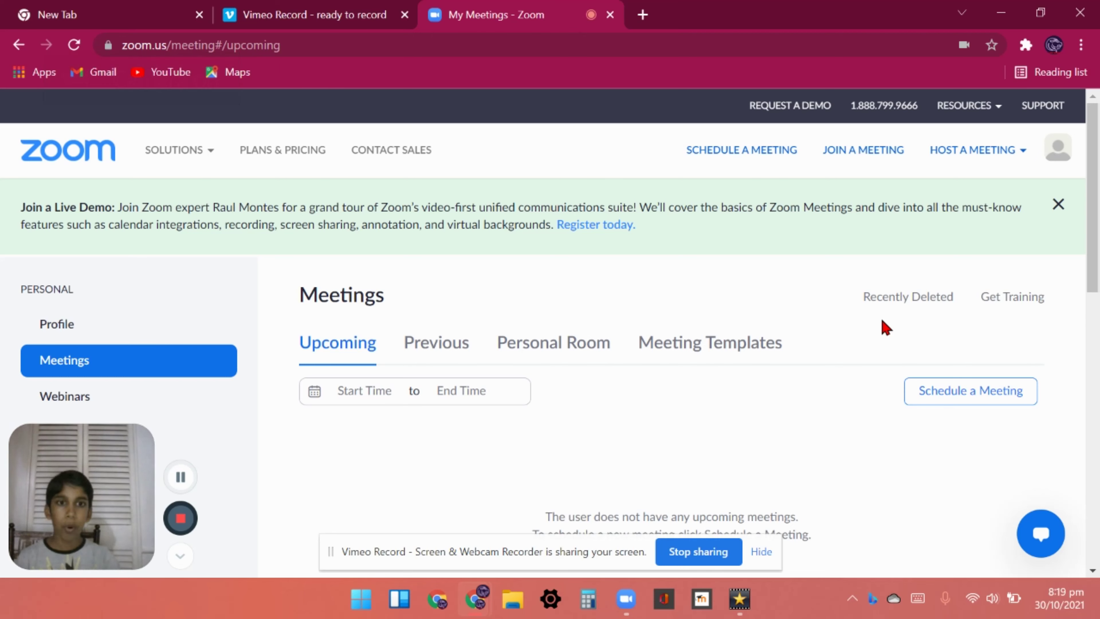
{"action": "left_click", "coordinate": [582, 349]}
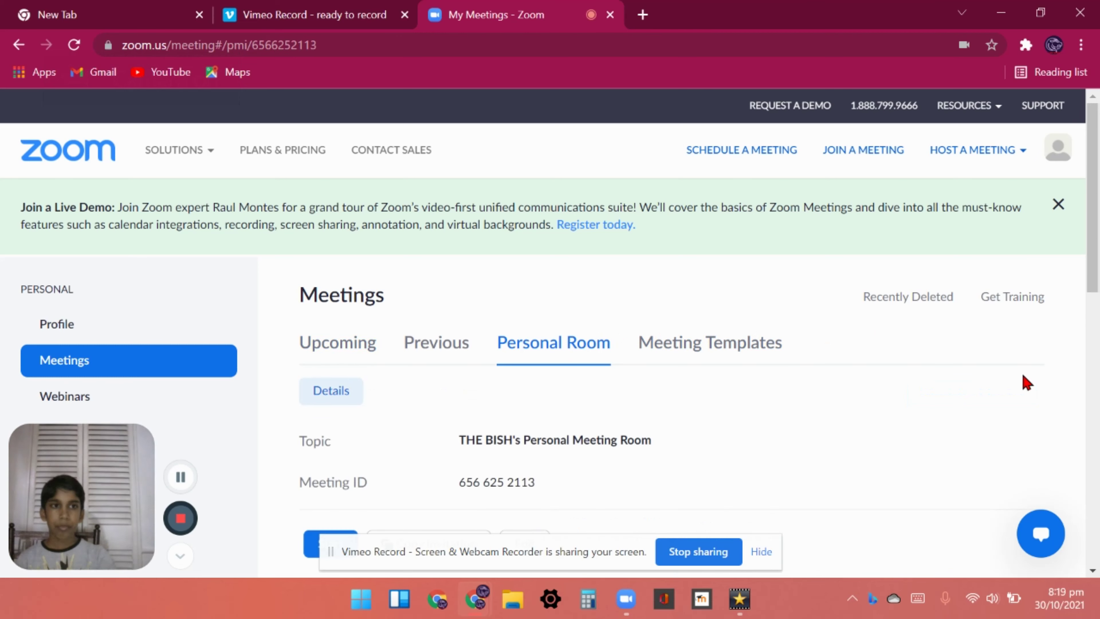
{"action": "left_click", "coordinate": [761, 552]}
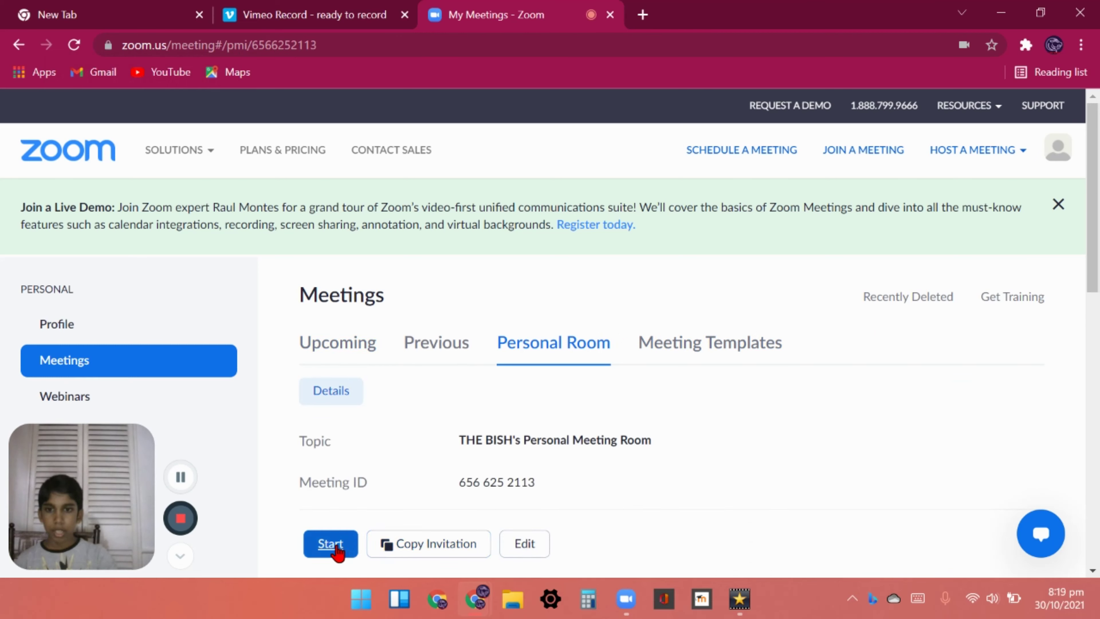
{"action": "left_click", "coordinate": [362, 343]}
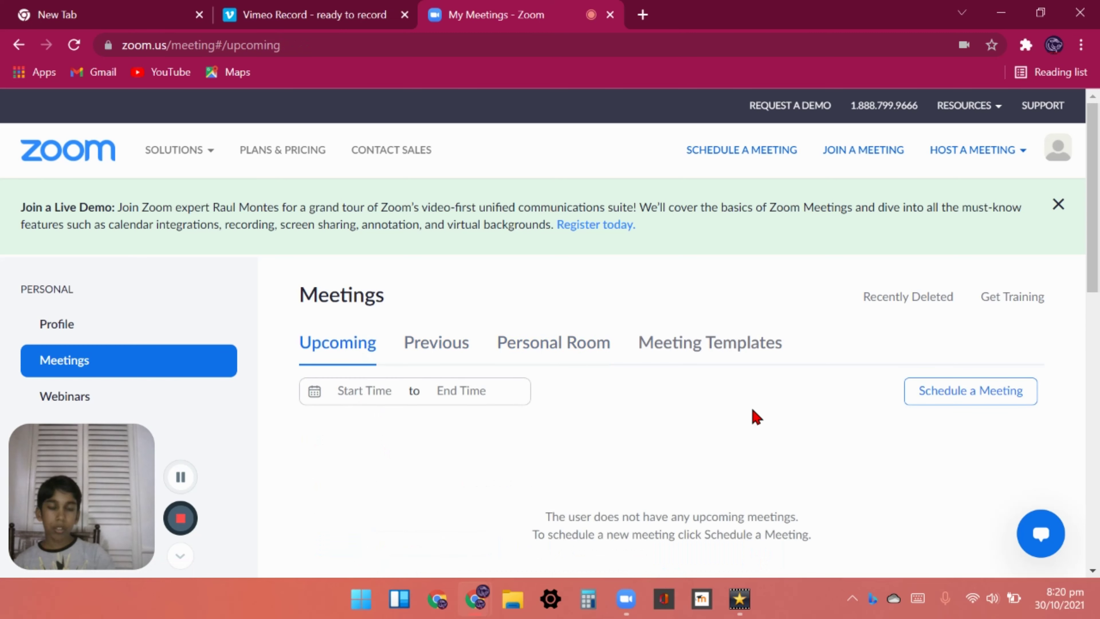
{"action": "left_click", "coordinate": [985, 404]}
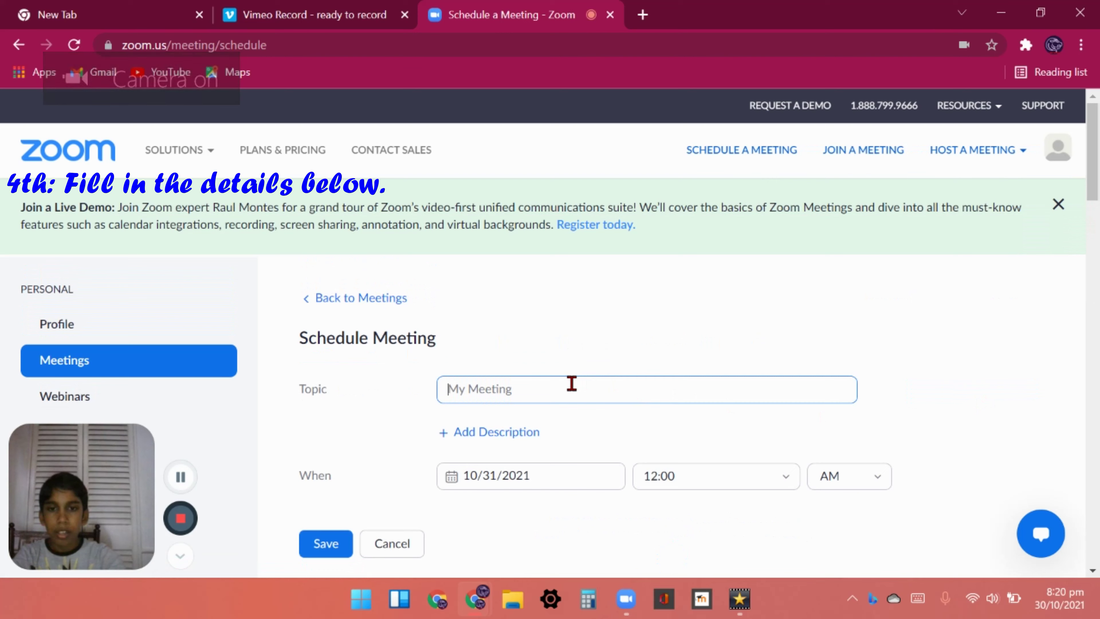
Enter THE BISH'S PERSONAL MEETING as the meeting topic
{"action": "left_click", "coordinate": [572, 383]}
{"action": "type", "text": "THE BISH'S"}
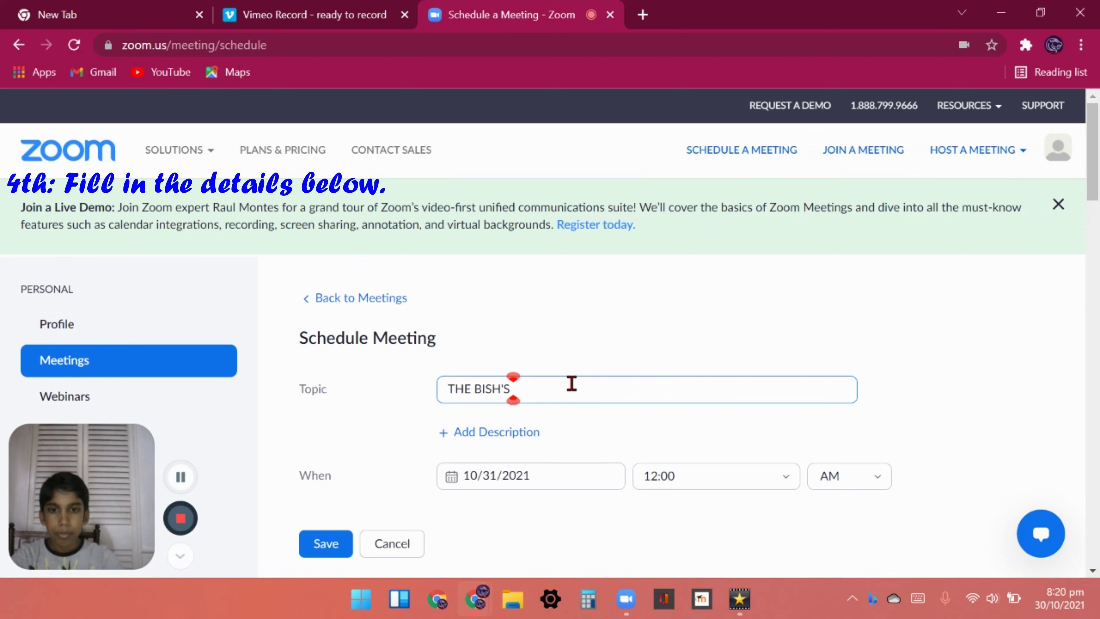
{"action": "type", "text": " M"}
{"action": "key", "text": "BackSpace"}
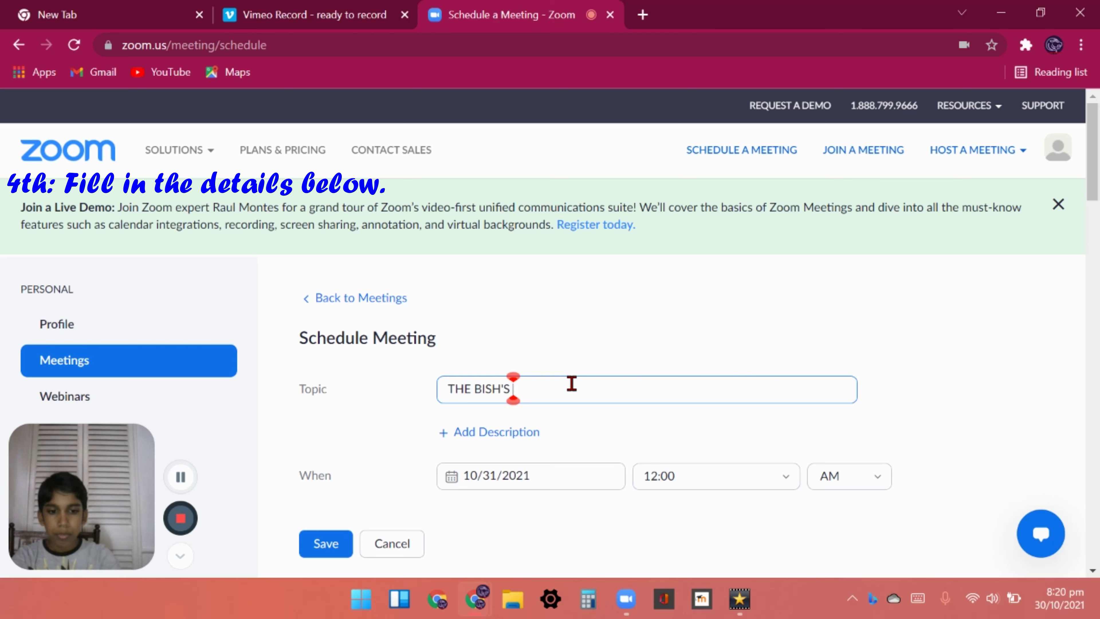
{"action": "type", "text": "PERSONAL"}
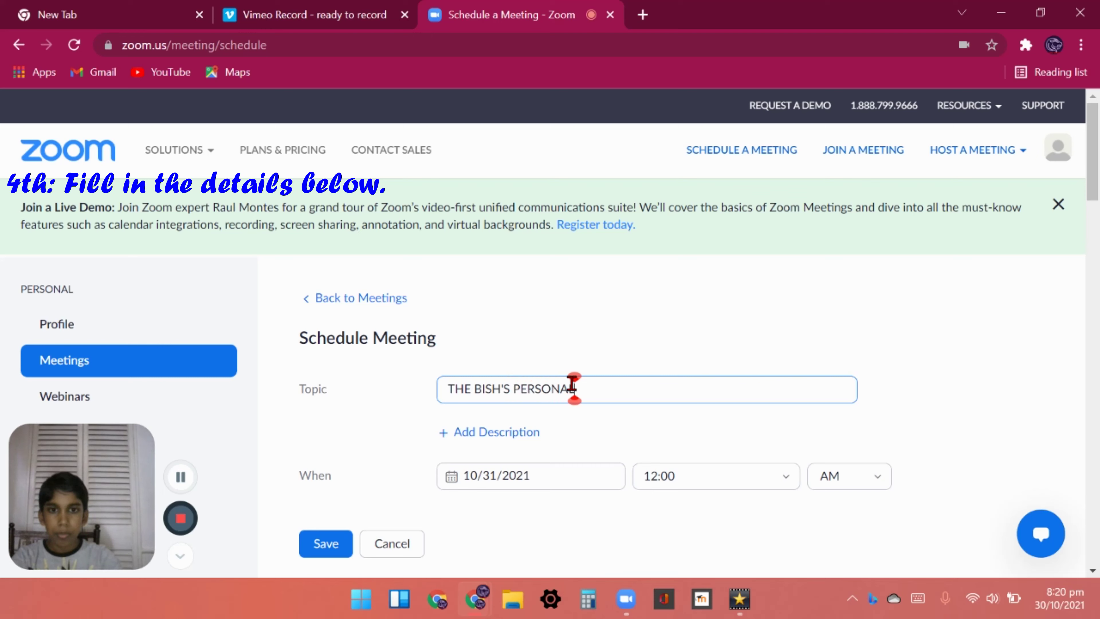
{"action": "type", "text": " MEETING"}
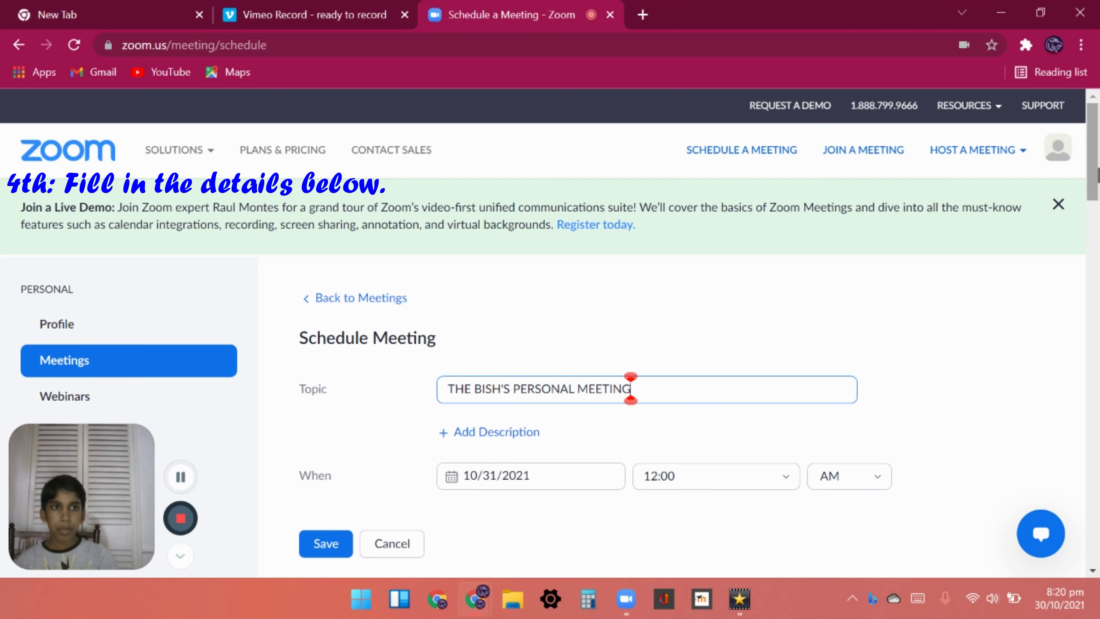
{"action": "scroll", "coordinate": [1093, 173], "scroll_direction": "down", "scroll_amount": 1}
Set the meeting start to 10/30/2021 at 08:00 PM
{"action": "scroll", "coordinate": [631, 388], "scroll_direction": "down", "scroll_amount": 2}
{"action": "left_click", "coordinate": [541, 394]}
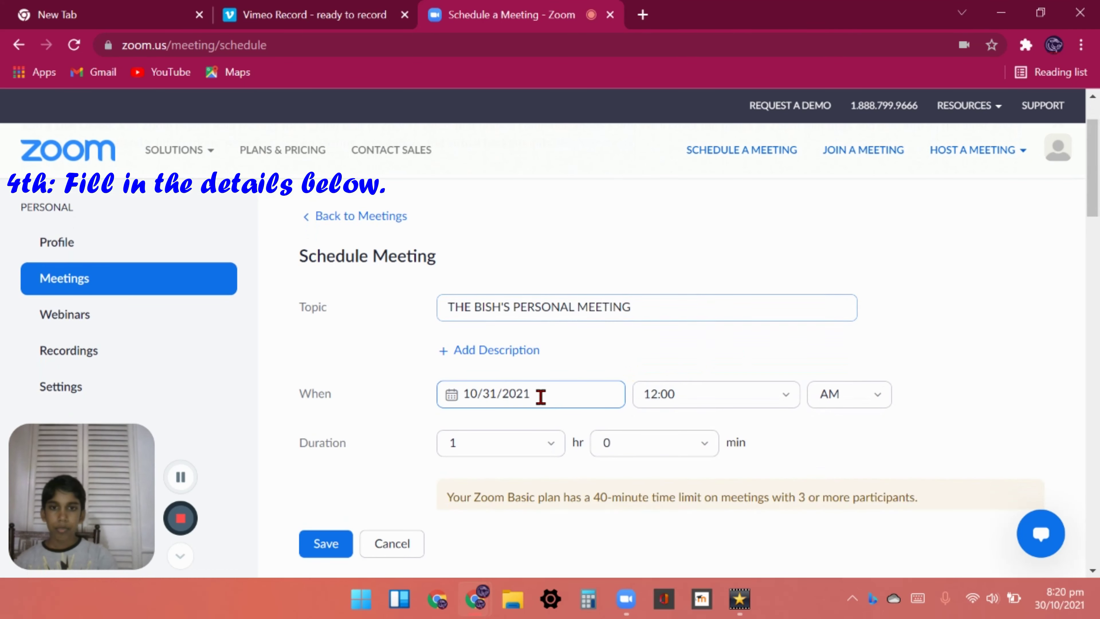
{"action": "left_click", "coordinate": [682, 308]}
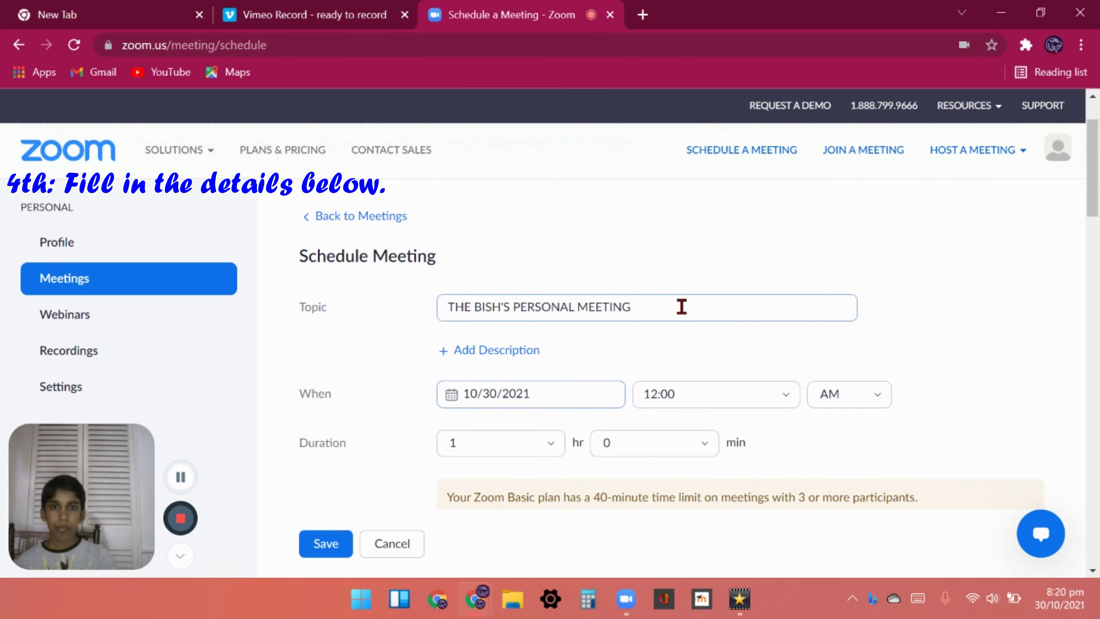
{"action": "left_click", "coordinate": [760, 386]}
{"action": "key", "text": "Down"}
{"action": "key", "text": "Down"}
{"action": "key", "text": "Down"}
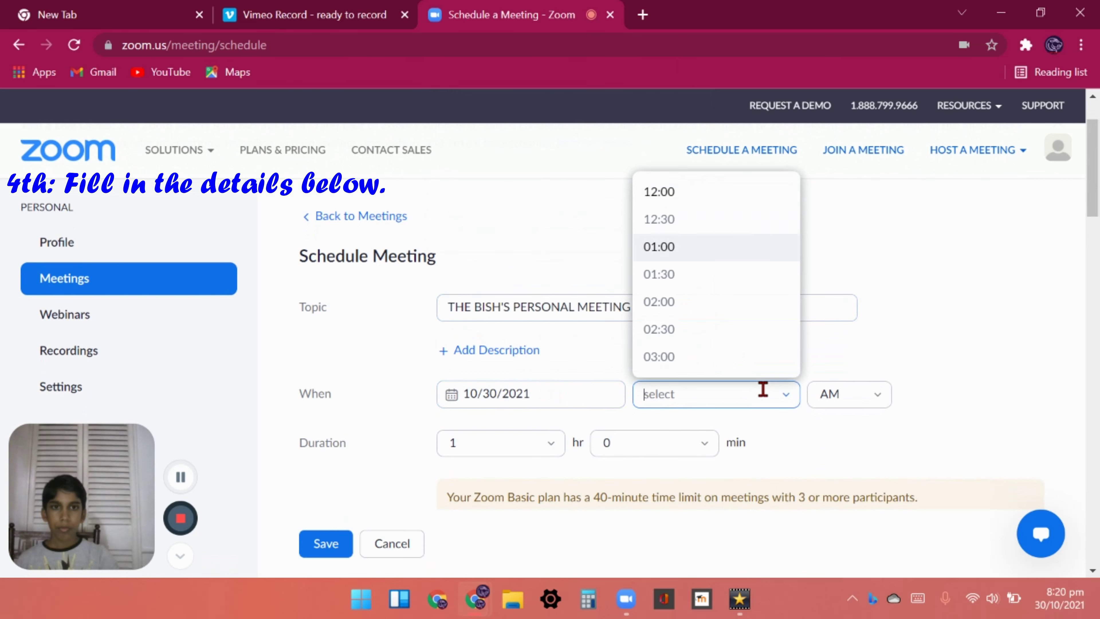
{"action": "key", "text": "Down"}
{"action": "key", "text": "Down"}
{"action": "key", "text": "Down"}
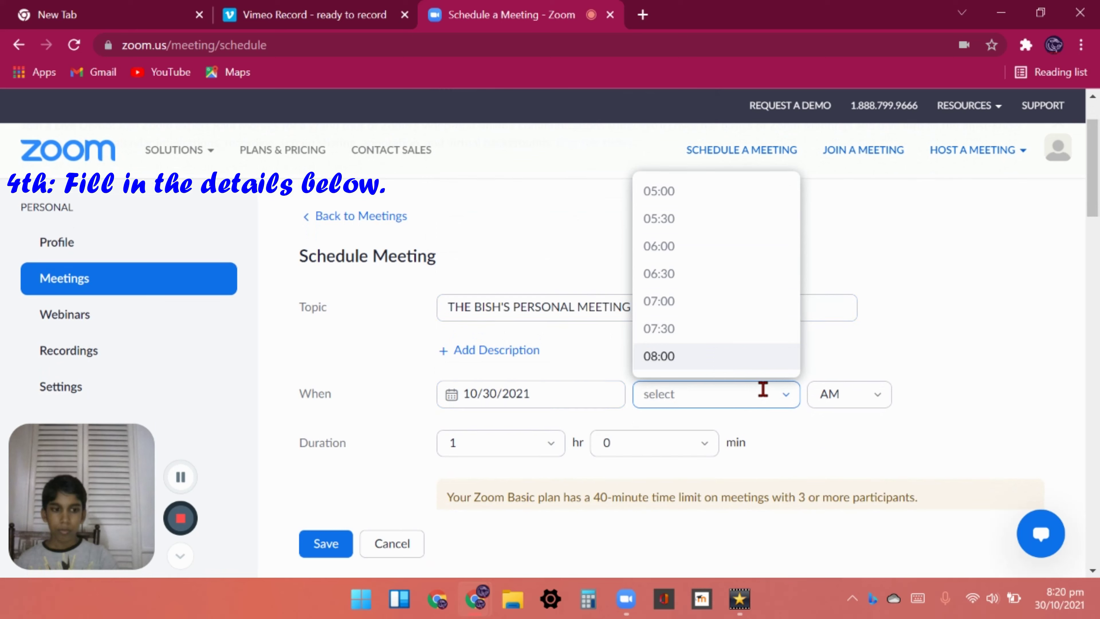
{"action": "key", "text": "Return"}
{"action": "left_click", "coordinate": [842, 400]}
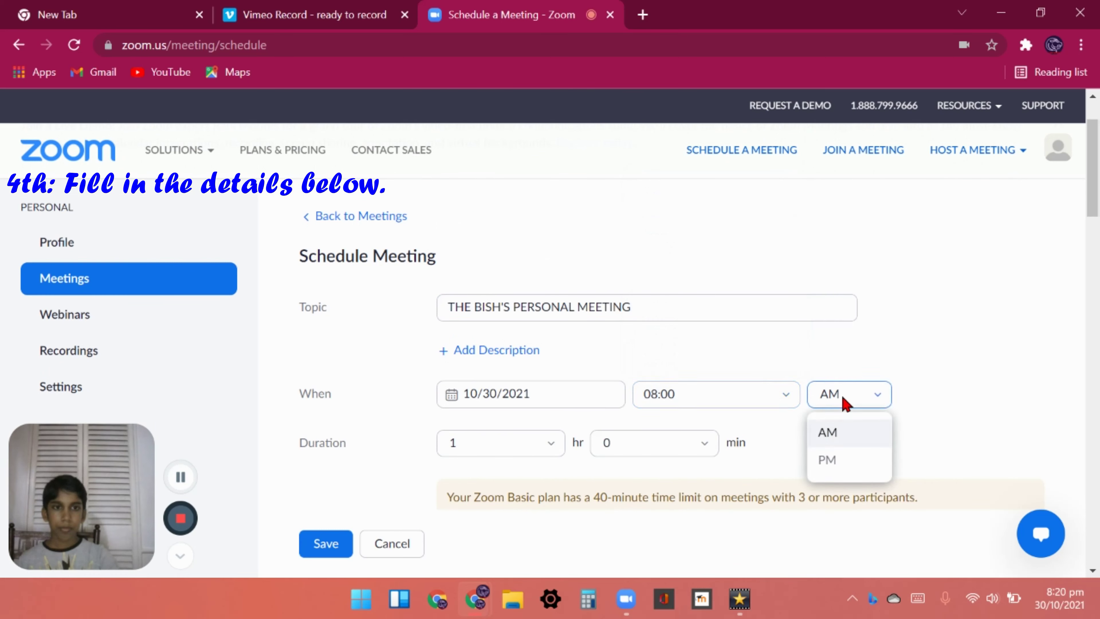
{"action": "left_click", "coordinate": [841, 459]}
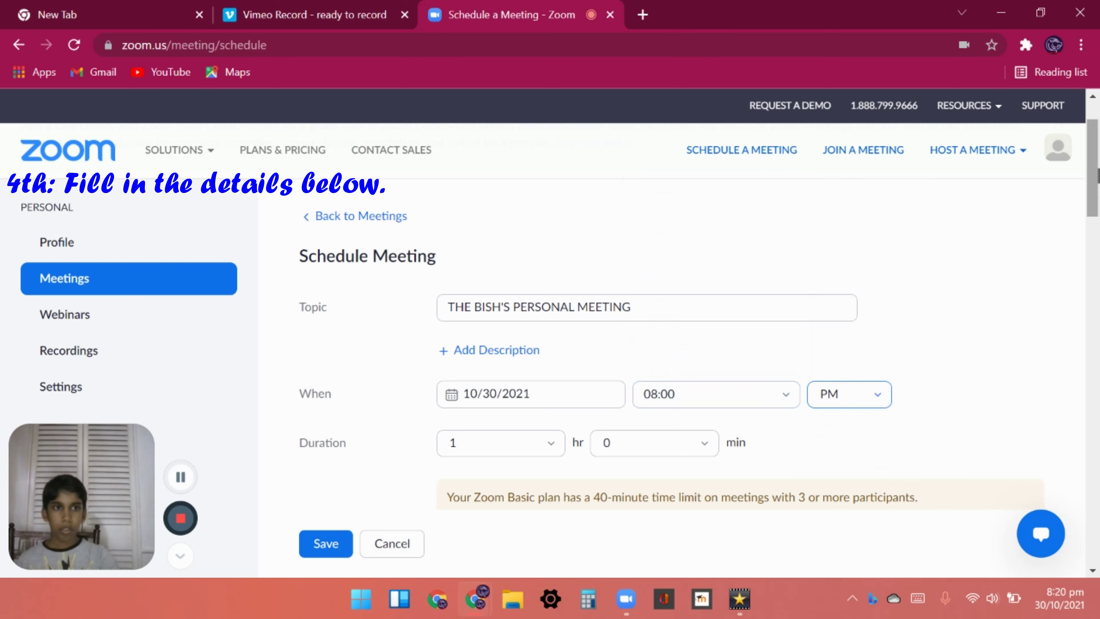
{"action": "scroll", "coordinate": [840, 456], "scroll_direction": "down", "scroll_amount": 2}
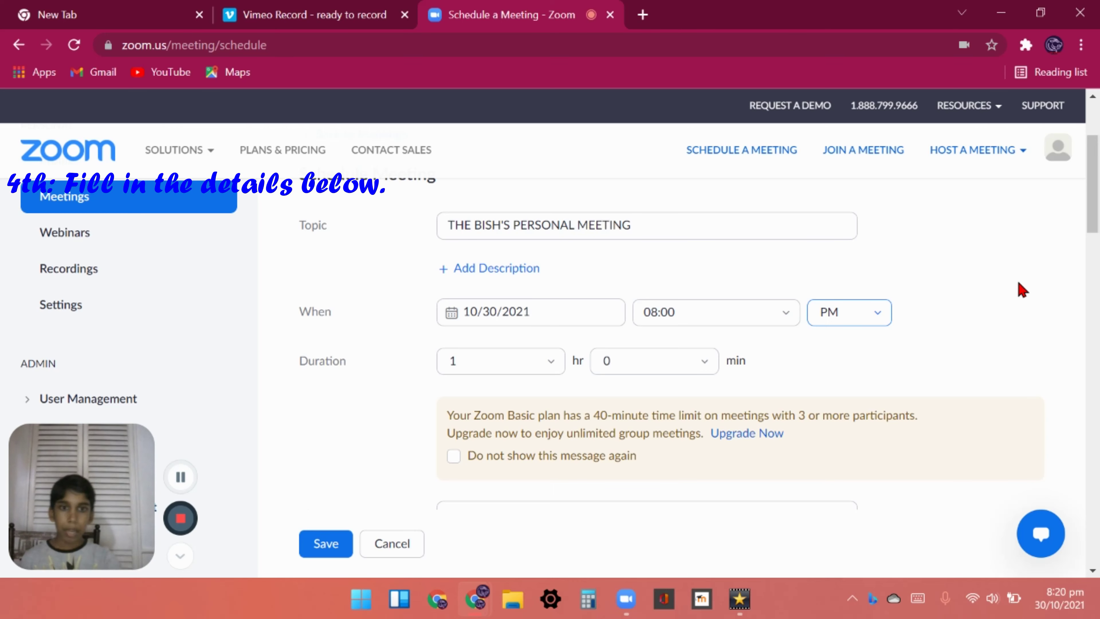
{"action": "scroll", "coordinate": [1097, 217], "scroll_direction": "down", "scroll_amount": 3}
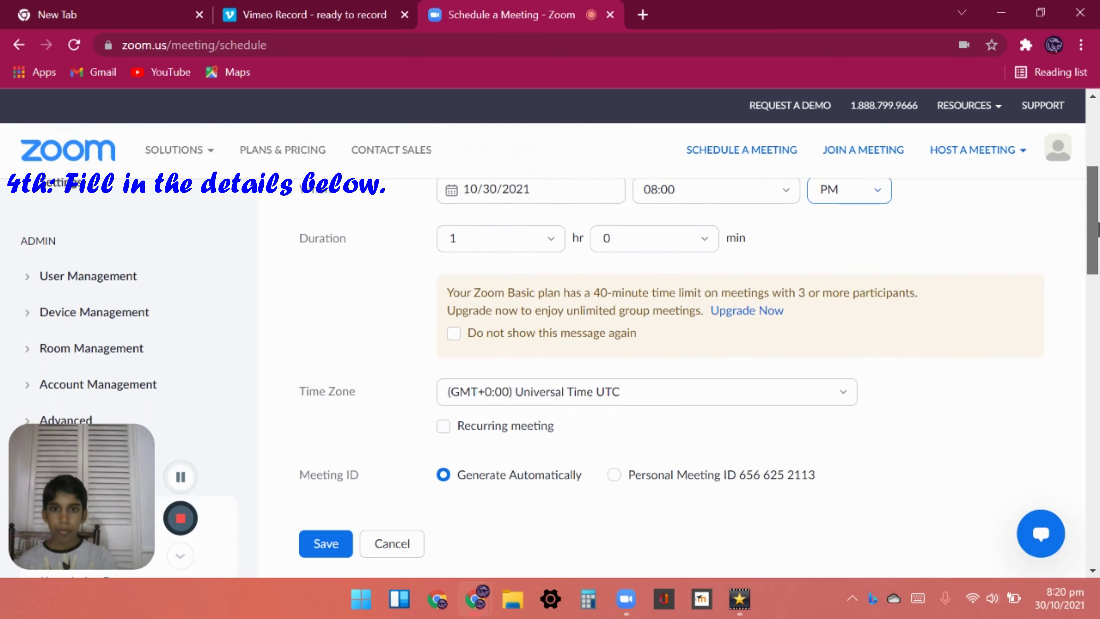
Make the meeting recur daily, ending after 10 occurrences
{"action": "scroll", "coordinate": [1097, 230], "scroll_direction": "down", "scroll_amount": 1}
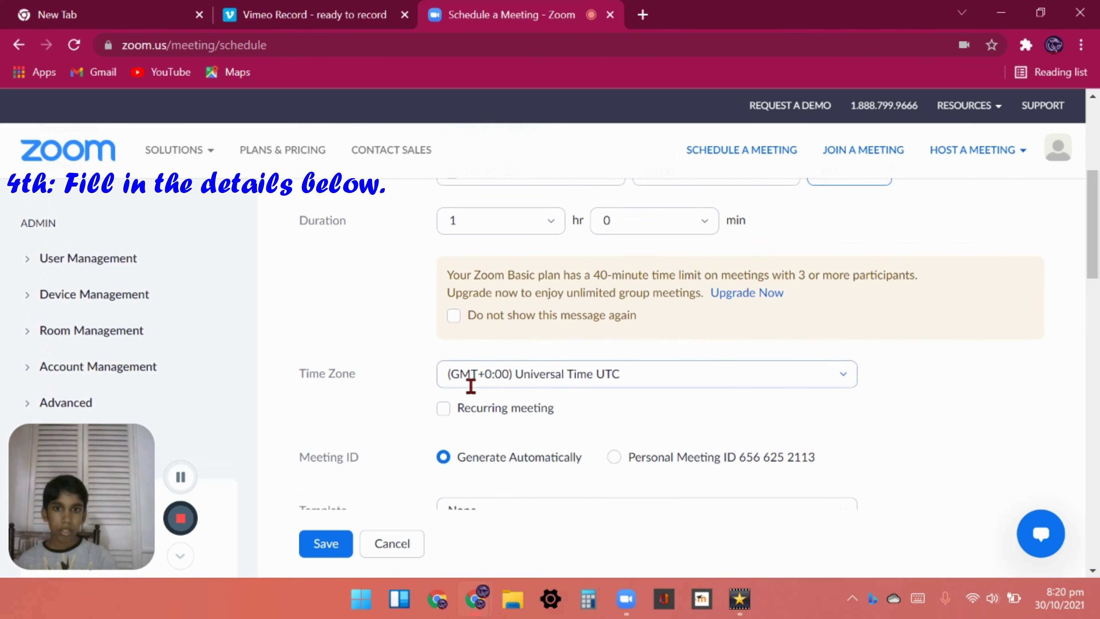
{"action": "left_click", "coordinate": [443, 409]}
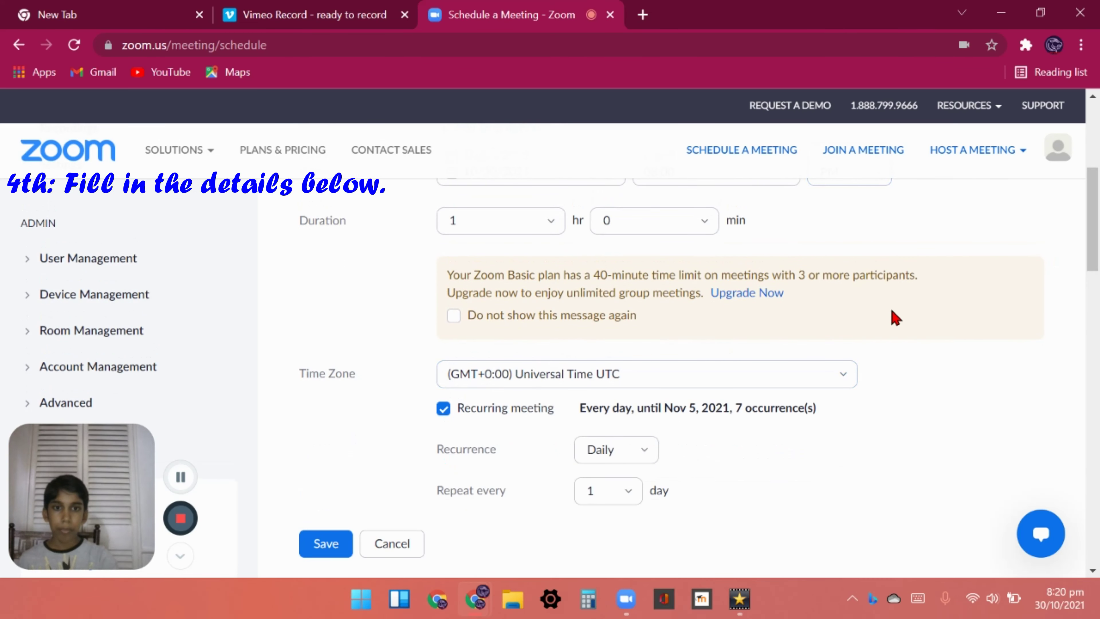
{"action": "scroll", "coordinate": [1098, 243], "scroll_direction": "down", "scroll_amount": 2}
{"action": "scroll", "coordinate": [1097, 242], "scroll_direction": "down", "scroll_amount": 2}
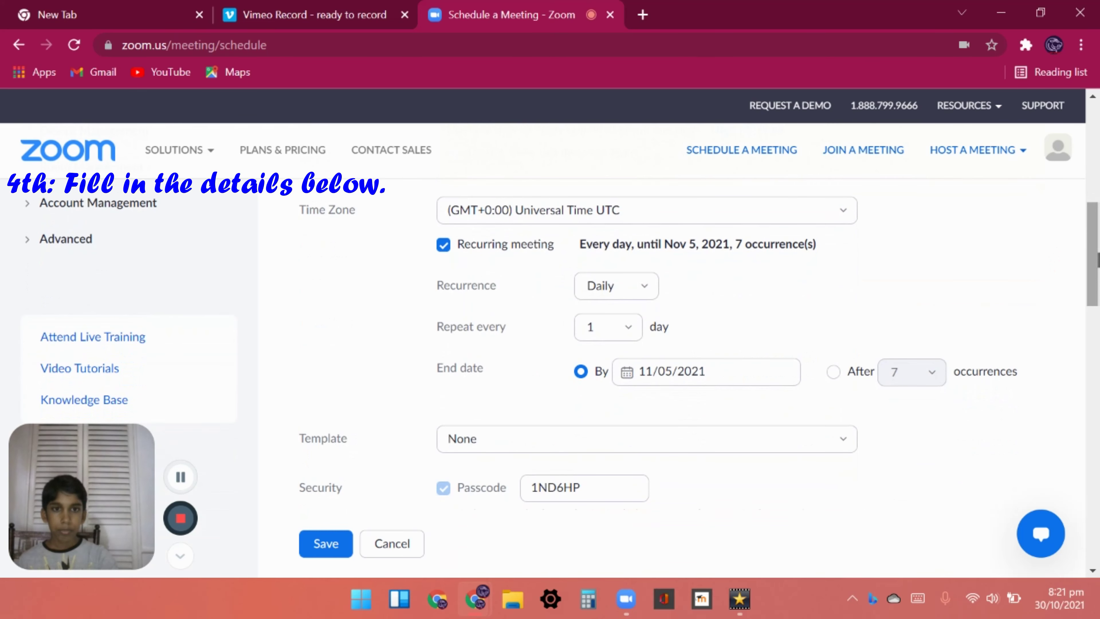
{"action": "left_click", "coordinate": [832, 371]}
{"action": "left_click", "coordinate": [926, 376]}
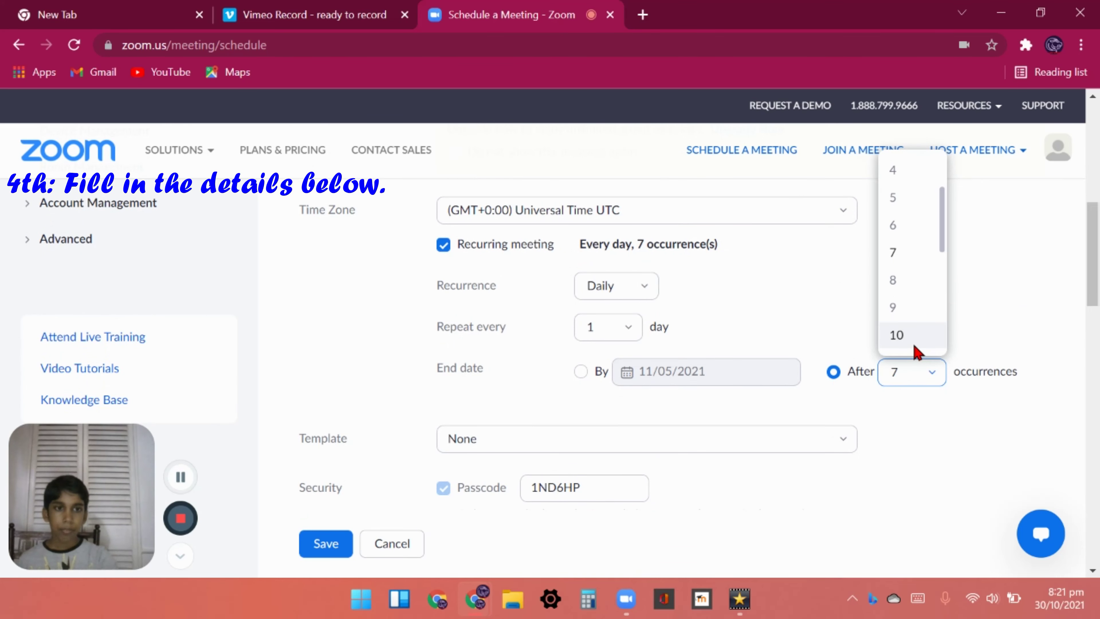
{"action": "left_click", "coordinate": [914, 345]}
{"action": "scroll", "coordinate": [909, 303], "scroll_direction": "down", "scroll_amount": 4}
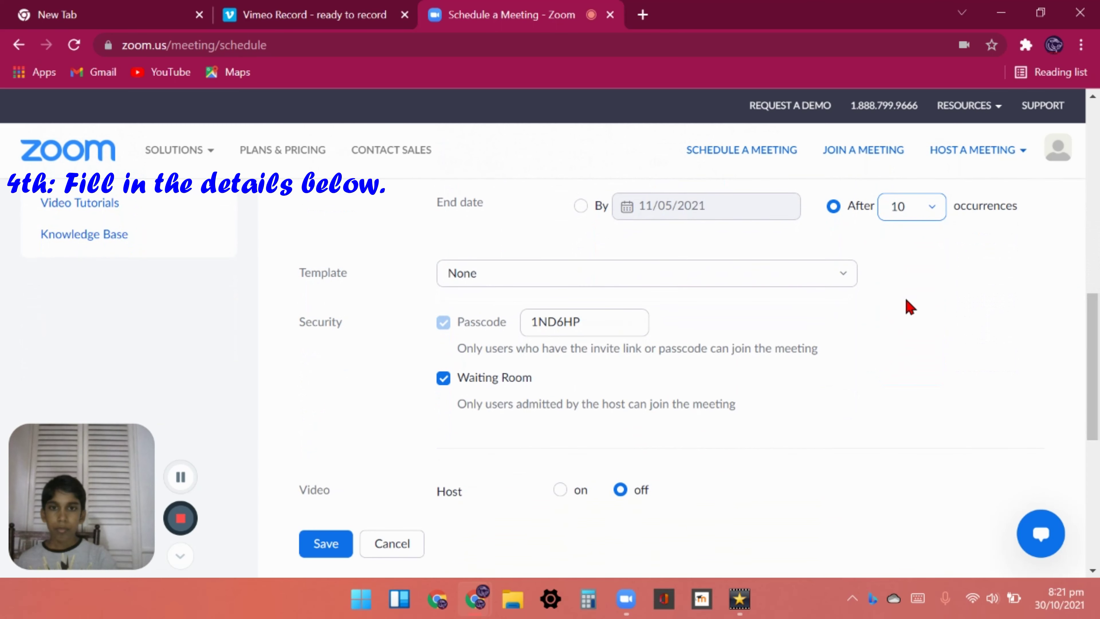
Toggle the Waiting Room option and expand the additional meeting options
{"action": "left_click", "coordinate": [180, 476]}
{"action": "left_click", "coordinate": [180, 476]}
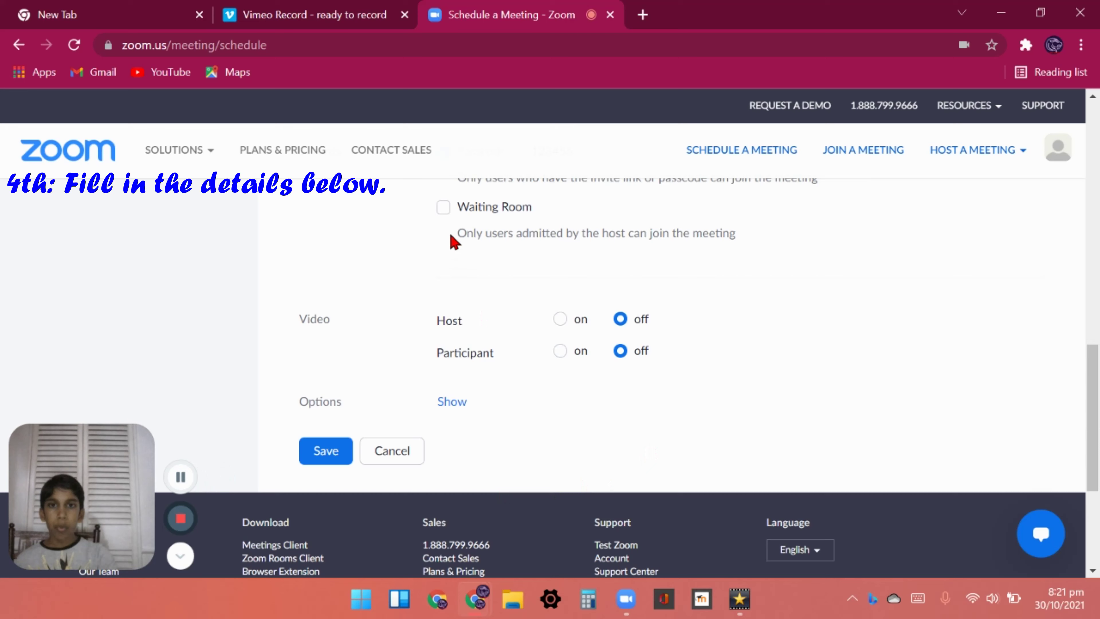
{"action": "left_click", "coordinate": [443, 208]}
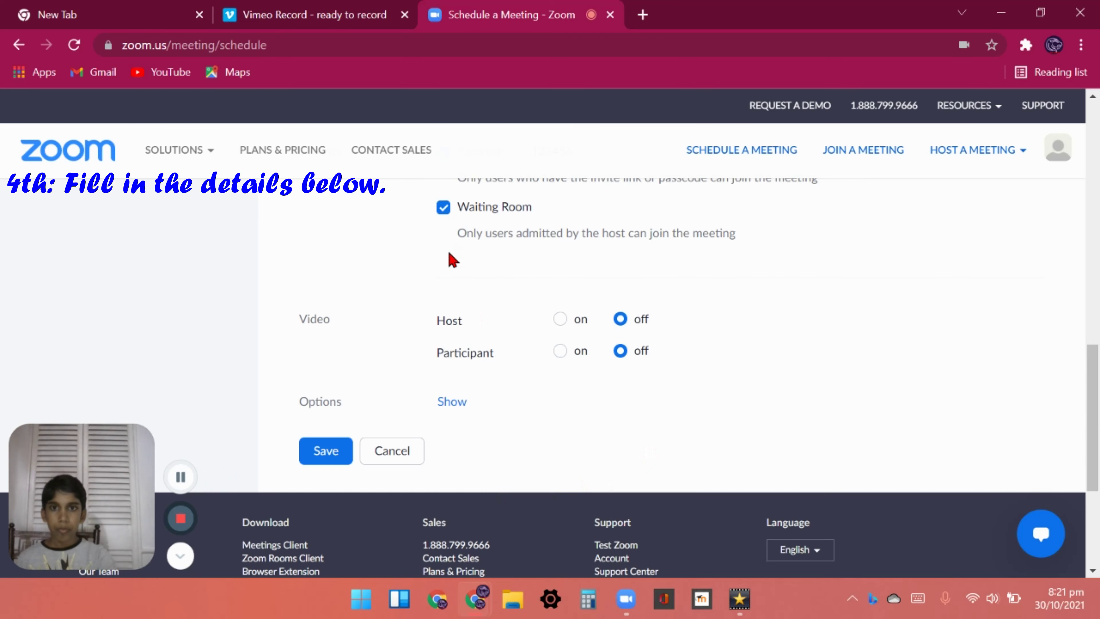
Allow only users from Grenada to join, then save the recurring meeting
{"action": "left_click", "coordinate": [453, 403]}
{"action": "scroll", "coordinate": [1096, 392], "scroll_direction": "down", "scroll_amount": 1}
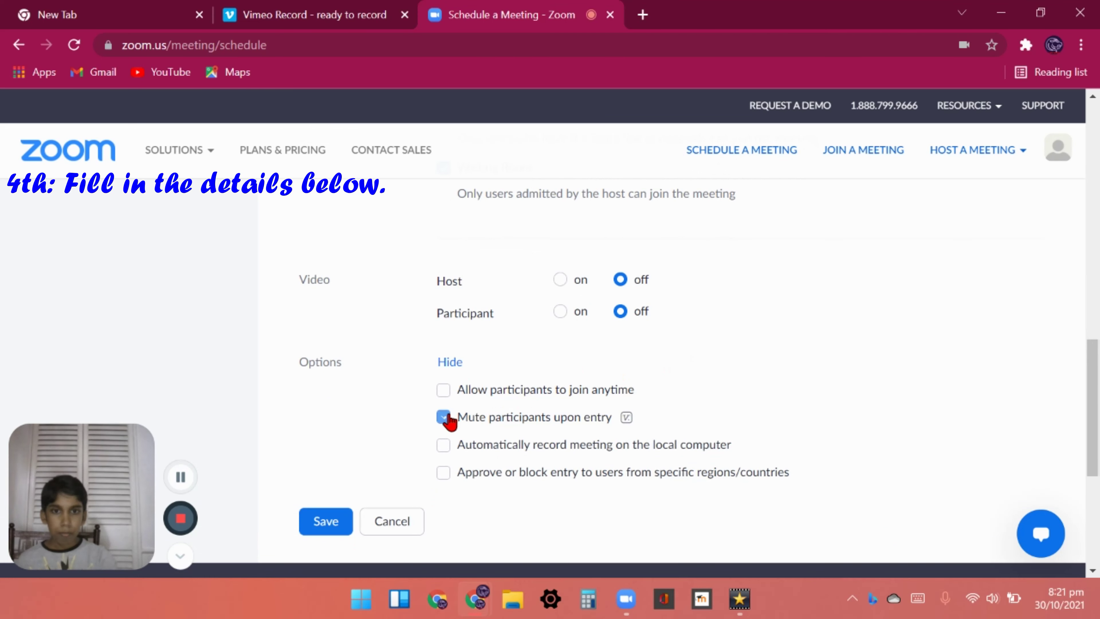
{"action": "scroll", "coordinate": [1097, 407], "scroll_direction": "down", "scroll_amount": 1}
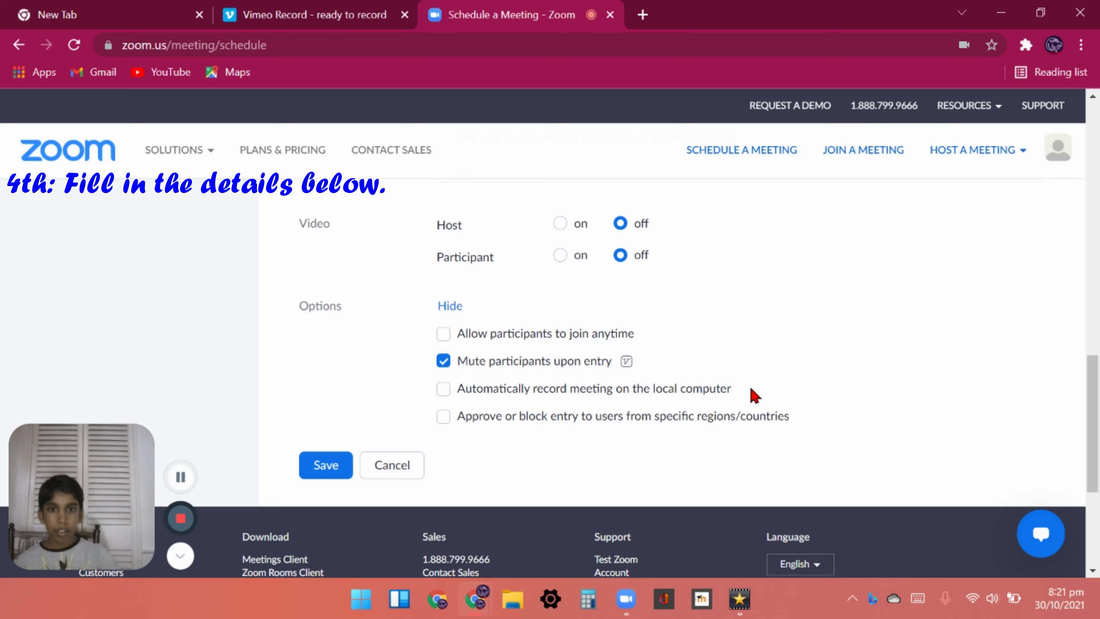
{"action": "left_click", "coordinate": [443, 417]}
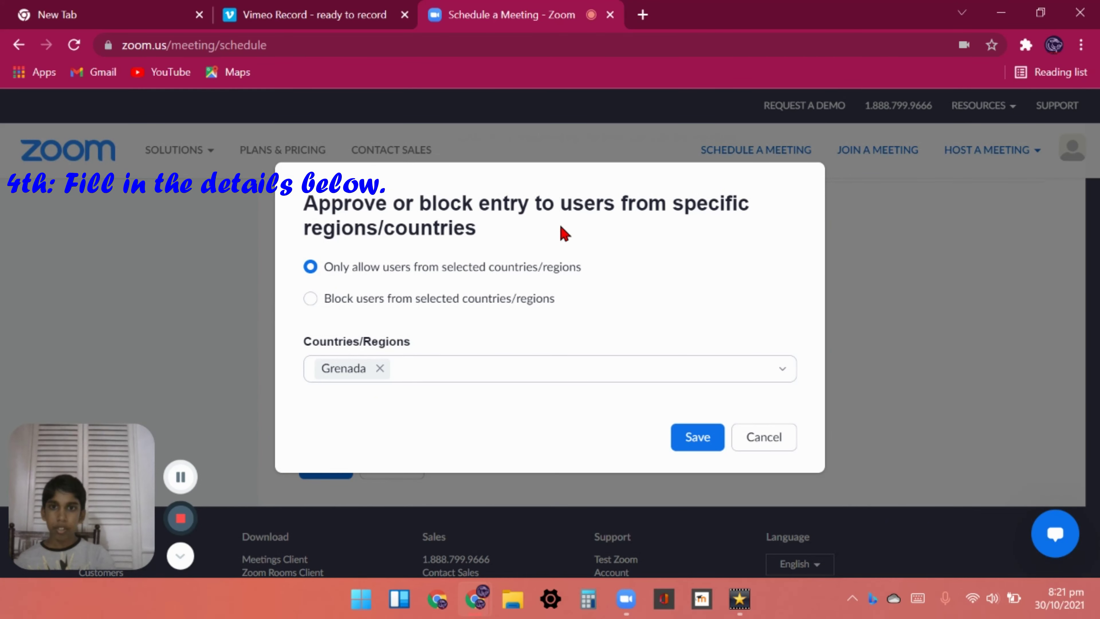
{"action": "left_click", "coordinate": [697, 437]}
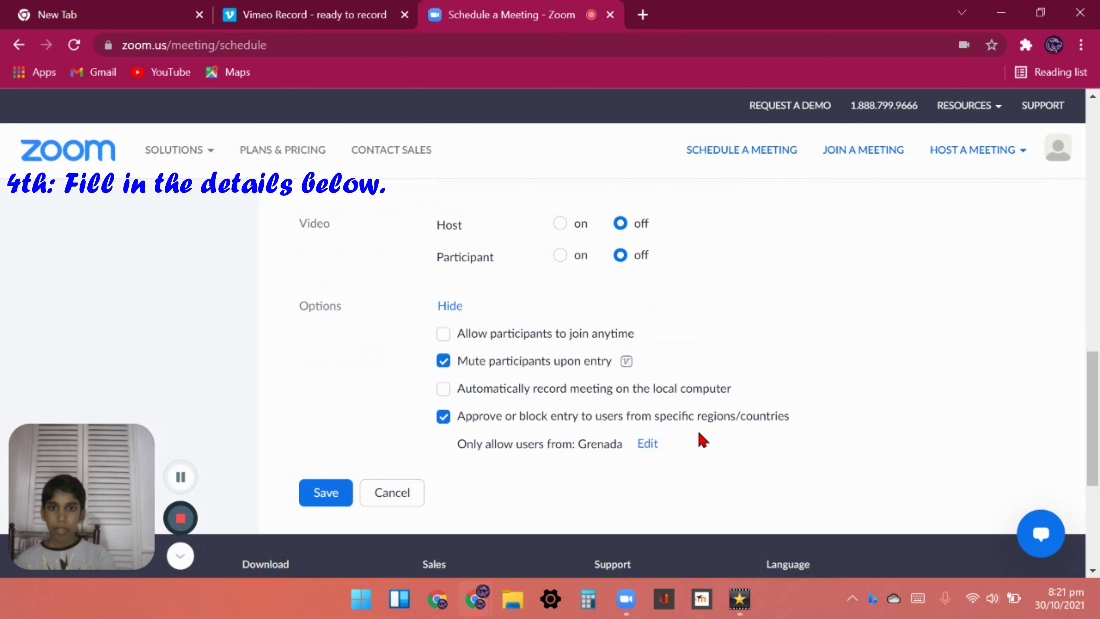
{"action": "left_click", "coordinate": [324, 494]}
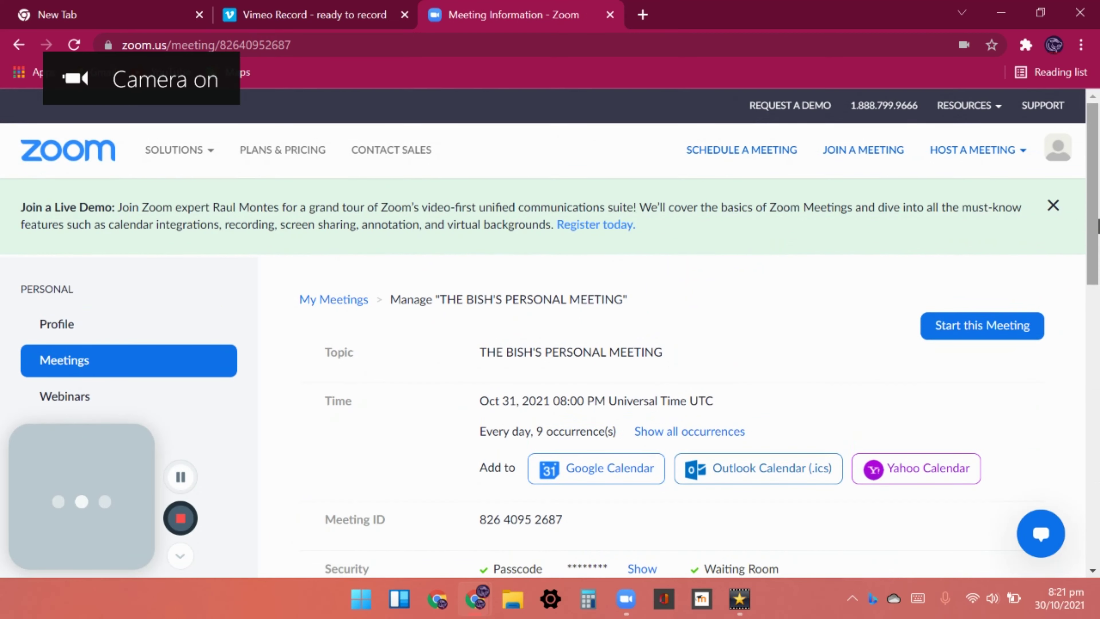
Look over the saved meeting details, then go to My Settings' Meeting tab
{"action": "scroll", "coordinate": [550, 329], "scroll_direction": "down", "scroll_amount": 2}
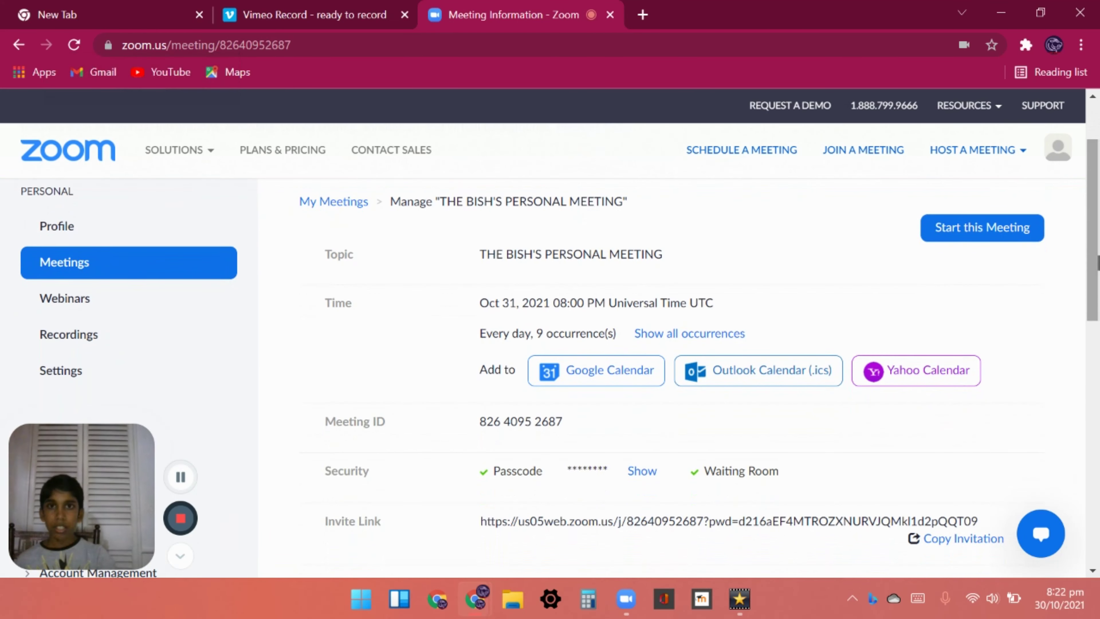
{"action": "left_click", "coordinate": [80, 372]}
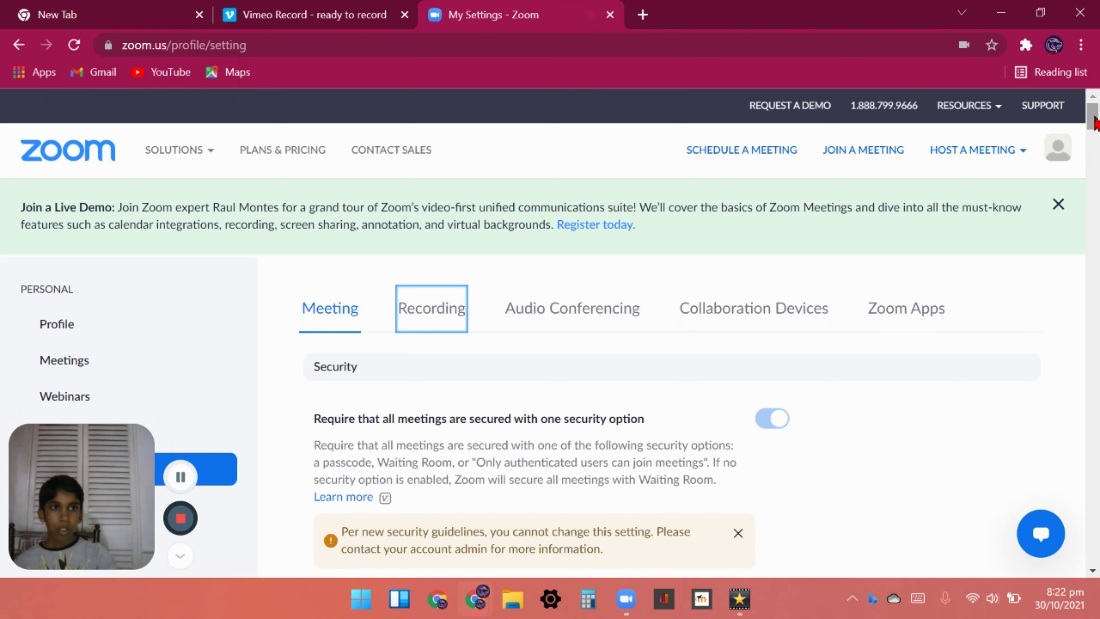
{"action": "scroll", "coordinate": [1094, 136], "scroll_direction": "down", "scroll_amount": 5}
{"action": "scroll", "coordinate": [1095, 137], "scroll_direction": "down", "scroll_amount": 1}
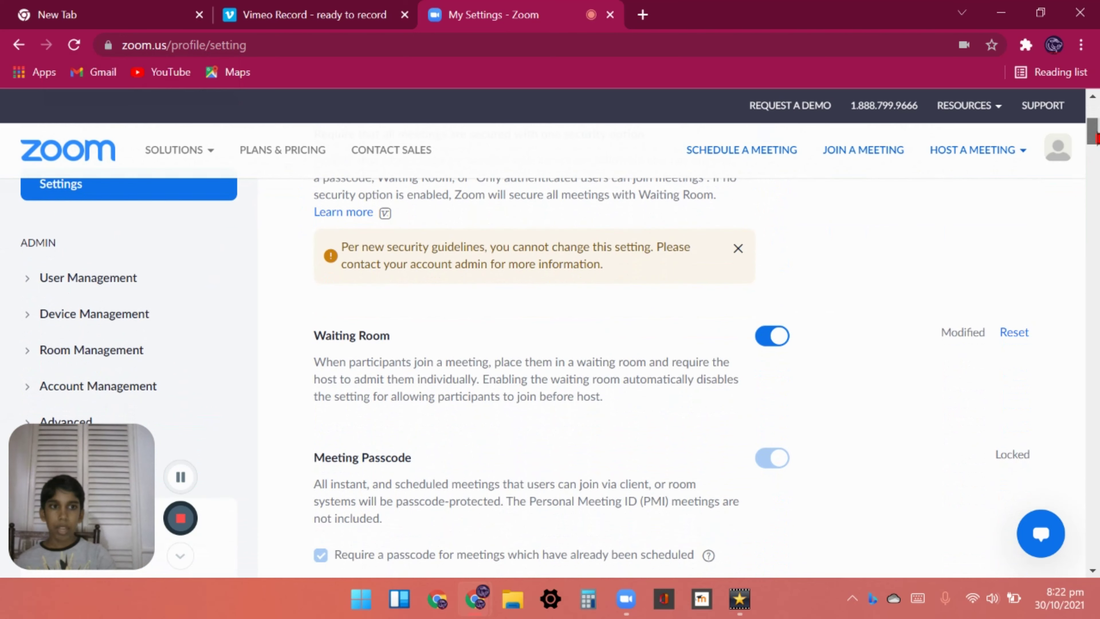
{"action": "scroll", "coordinate": [1097, 138], "scroll_direction": "down", "scroll_amount": 1}
{"action": "scroll", "coordinate": [1096, 137], "scroll_direction": "down", "scroll_amount": 5}
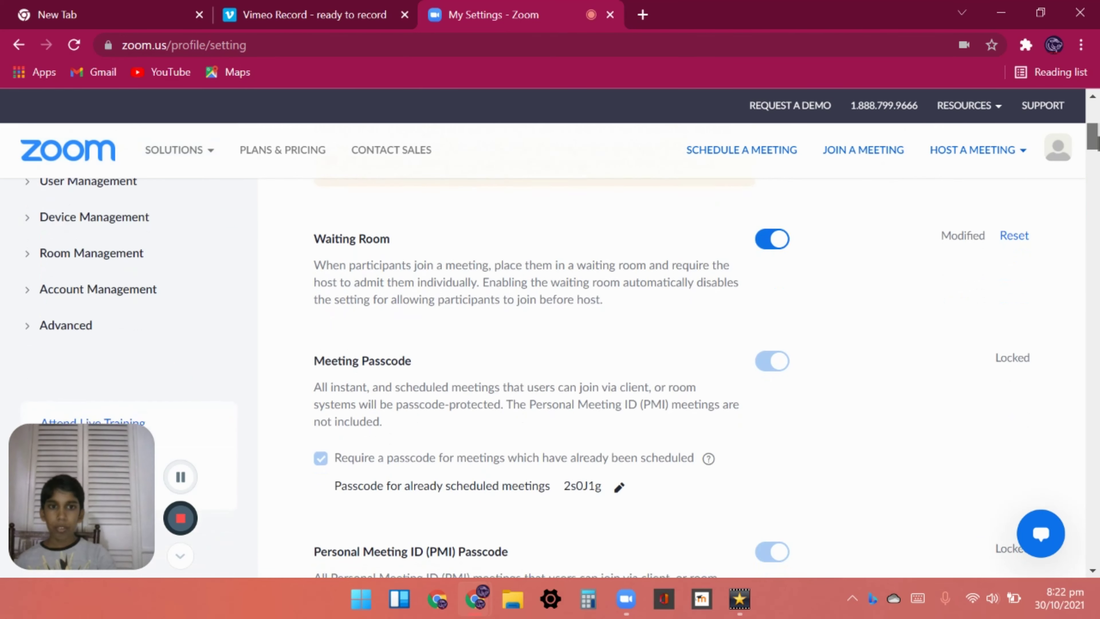
{"action": "scroll", "coordinate": [1095, 137], "scroll_direction": "down", "scroll_amount": 7}
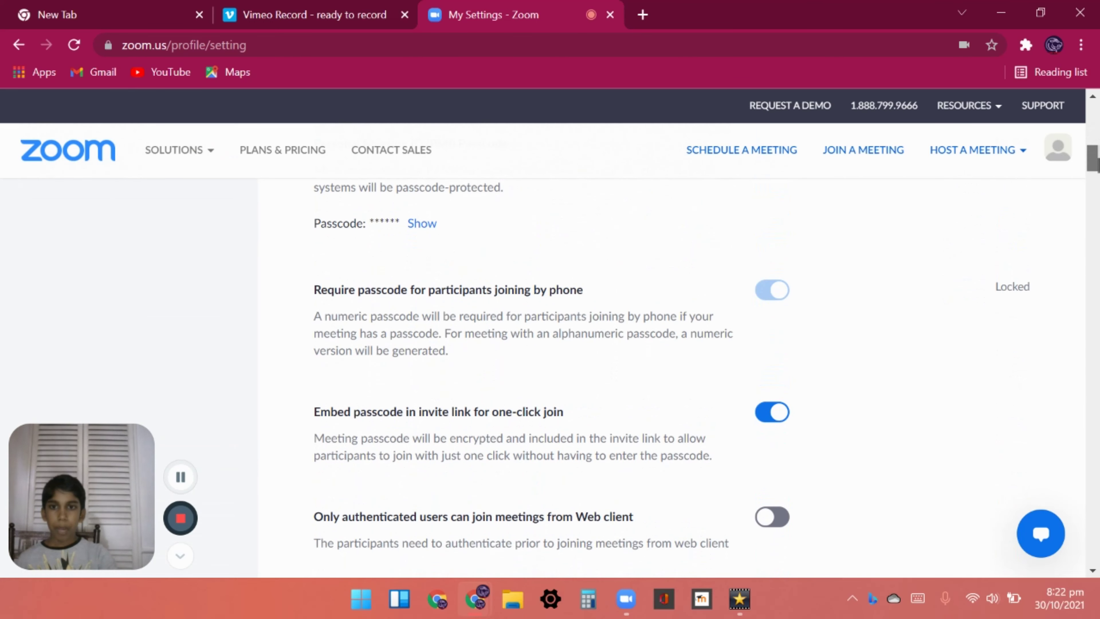
{"action": "scroll", "coordinate": [1096, 137], "scroll_direction": "down", "scroll_amount": 9}
{"action": "scroll", "coordinate": [552, 368], "scroll_direction": "down", "scroll_amount": 8}
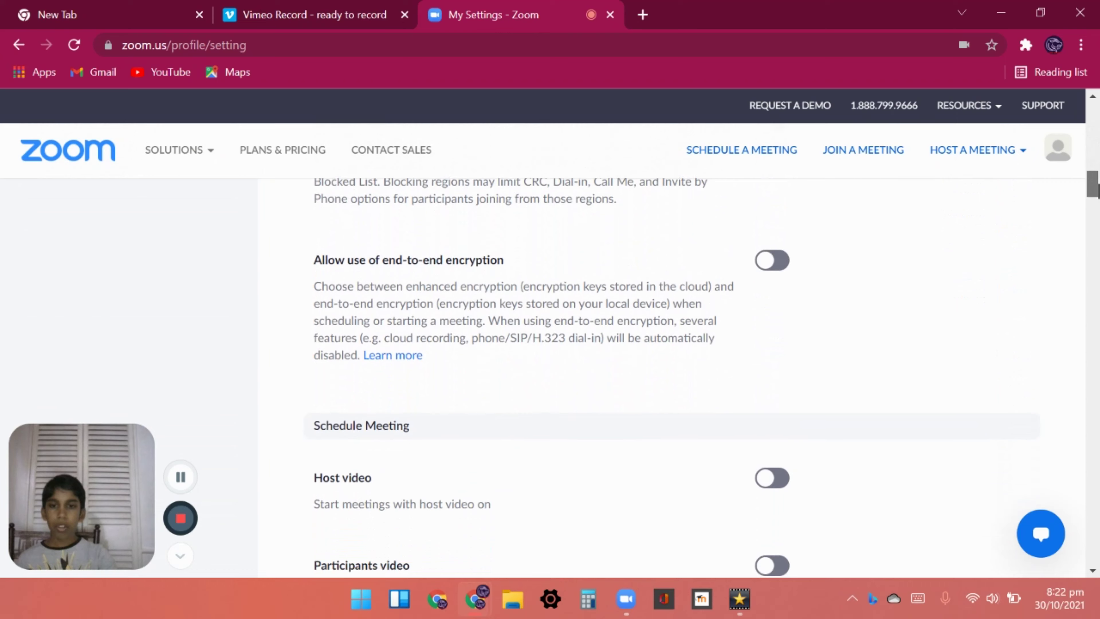
{"action": "scroll", "coordinate": [552, 368], "scroll_direction": "down", "scroll_amount": 16}
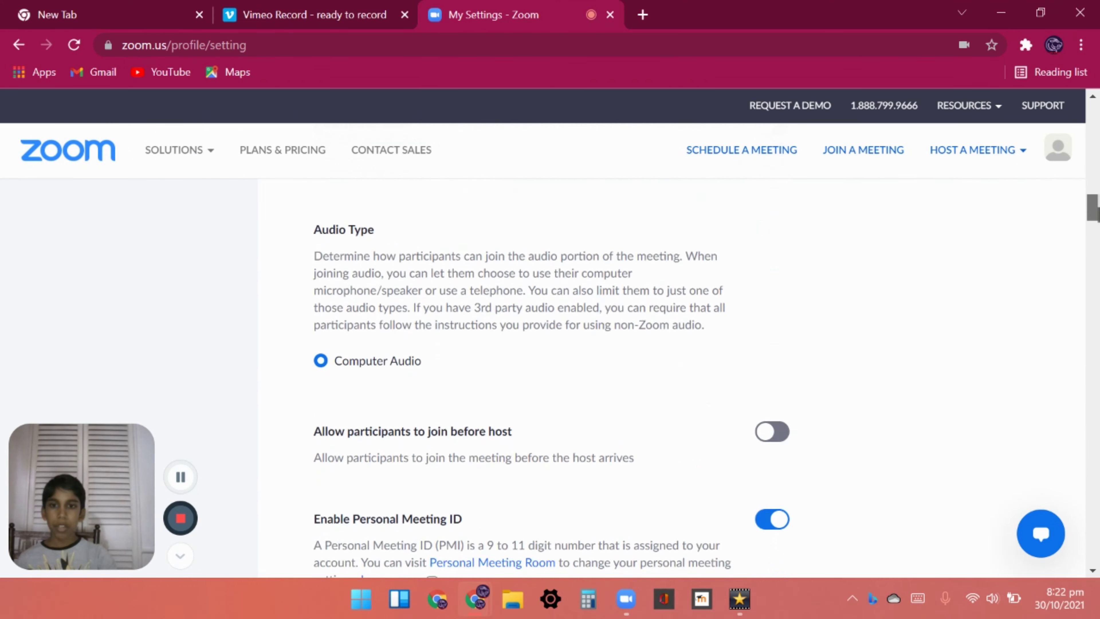
{"action": "scroll", "coordinate": [553, 368], "scroll_direction": "down", "scroll_amount": 8}
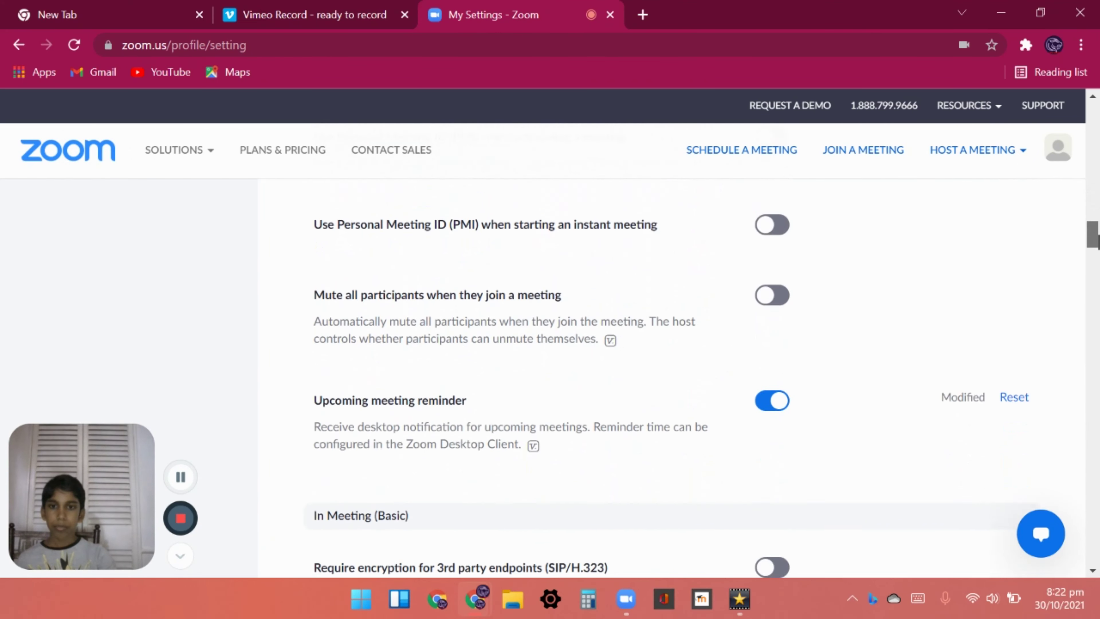
{"action": "scroll", "coordinate": [553, 377], "scroll_direction": "down", "scroll_amount": 9}
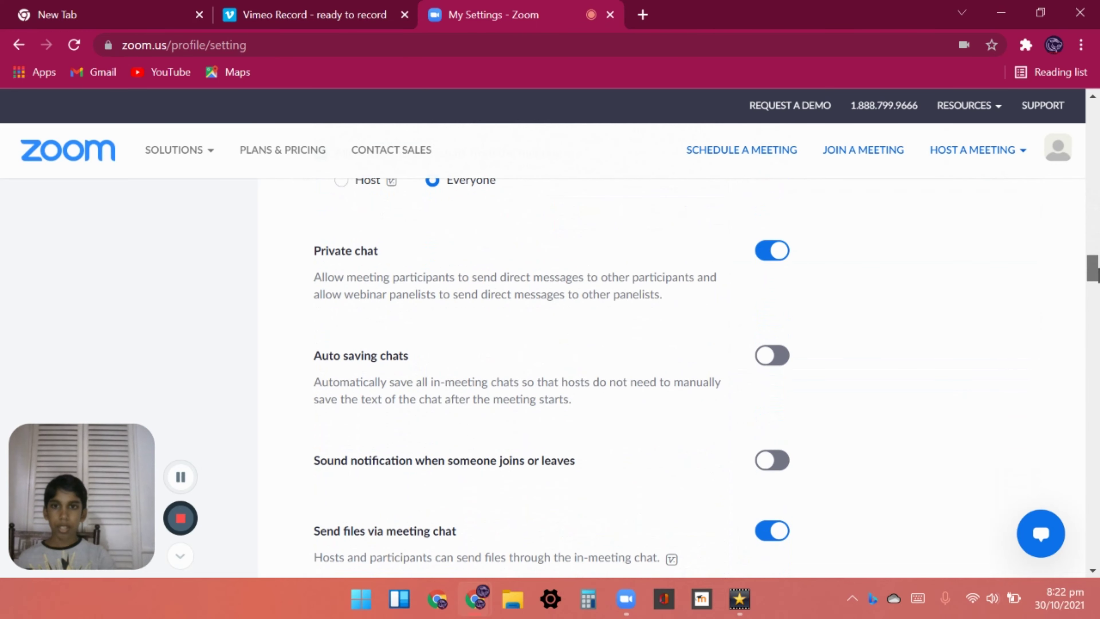
{"action": "scroll", "coordinate": [553, 377], "scroll_direction": "up", "scroll_amount": 20}
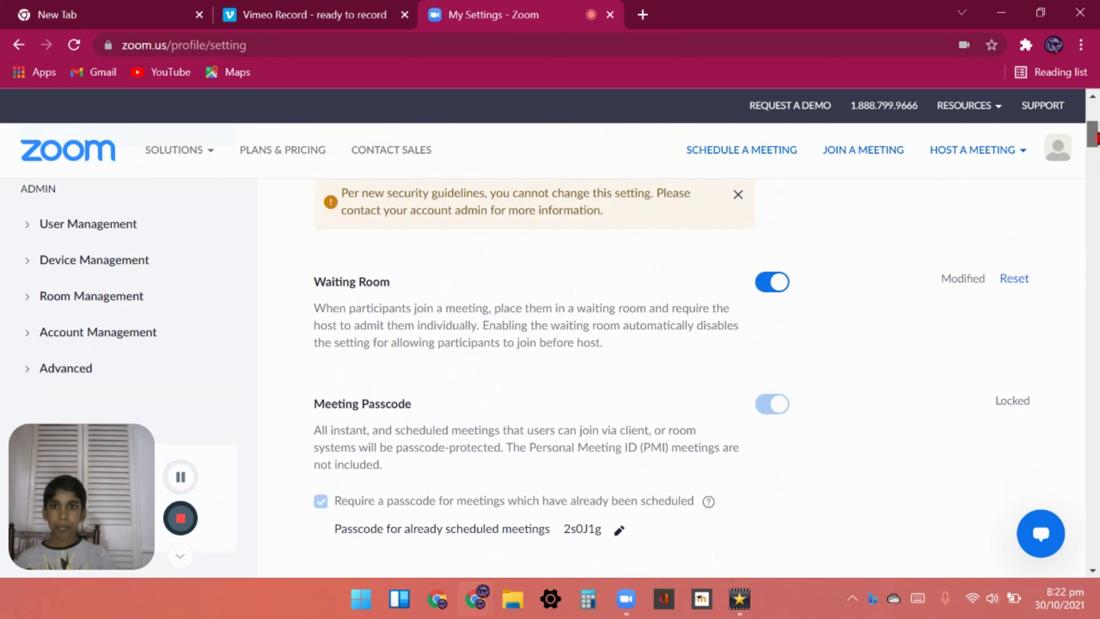
{"action": "scroll", "coordinate": [552, 377], "scroll_direction": "up", "scroll_amount": 8}
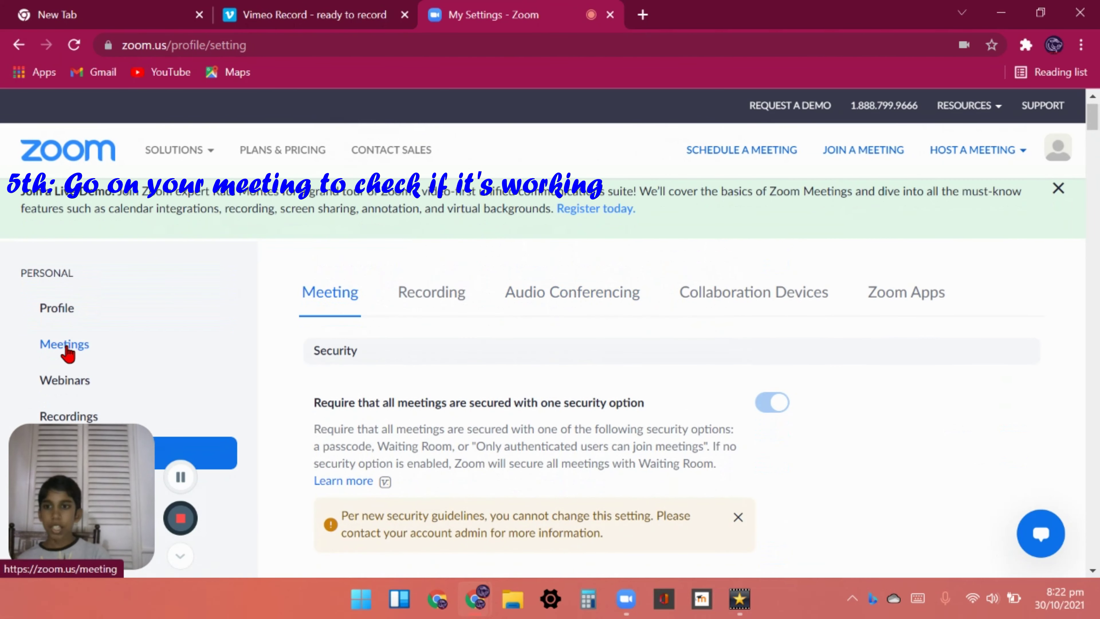
Review today's occurrence under Previous meetings, then return to the Upcoming meetings list
{"action": "left_click", "coordinate": [65, 348]}
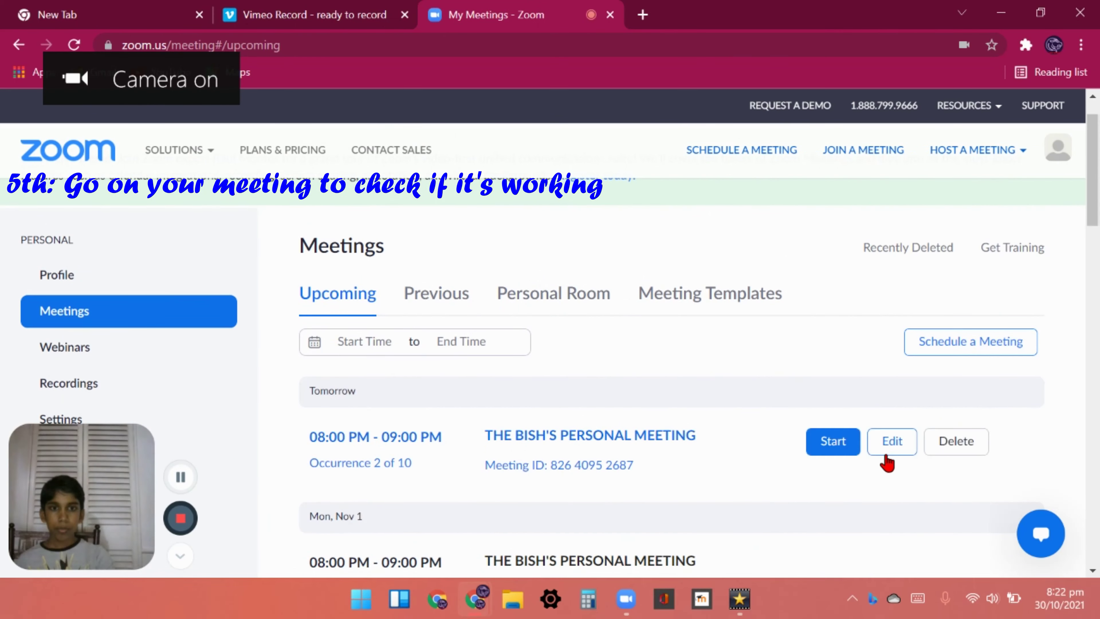
{"action": "left_click", "coordinate": [457, 299]}
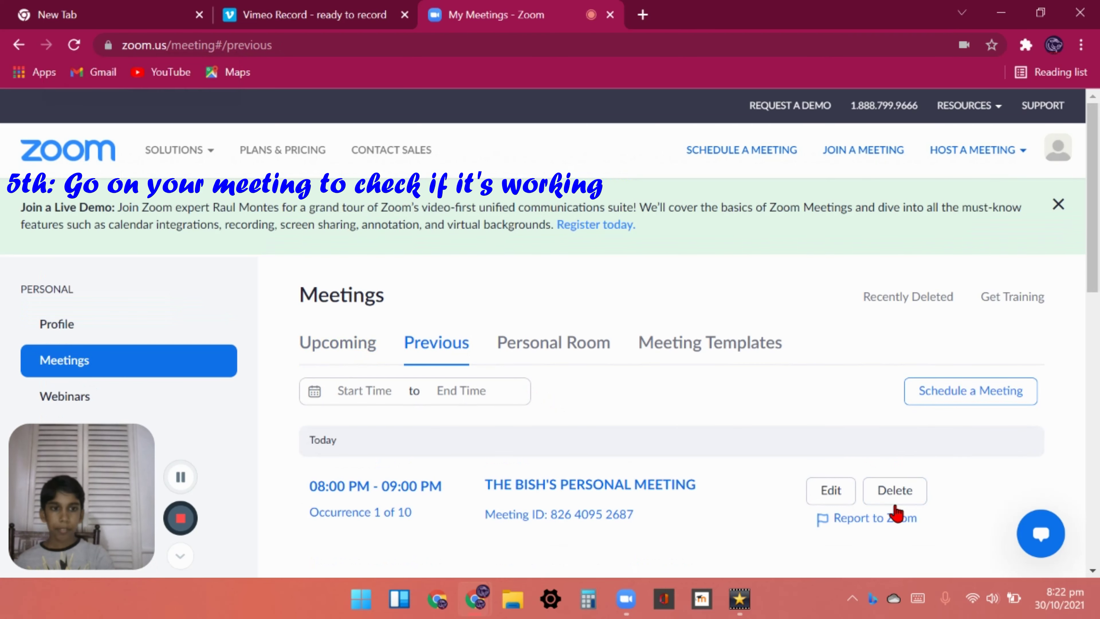
{"action": "left_click", "coordinate": [552, 493]}
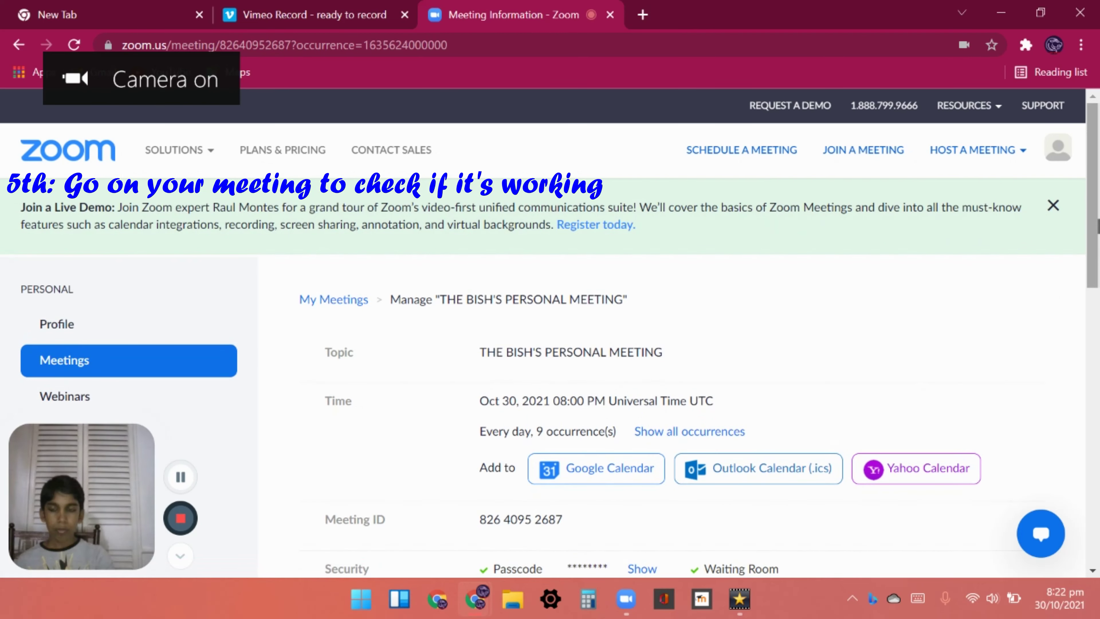
{"action": "scroll", "coordinate": [550, 347], "scroll_direction": "down", "scroll_amount": 10}
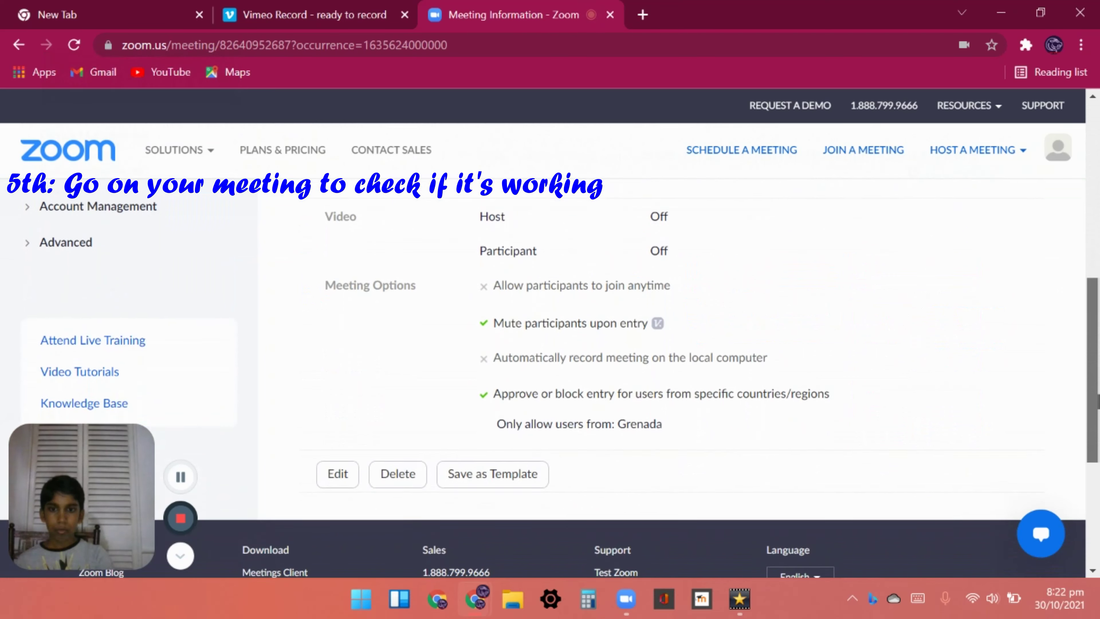
{"action": "scroll", "coordinate": [549, 346], "scroll_direction": "up", "scroll_amount": 8}
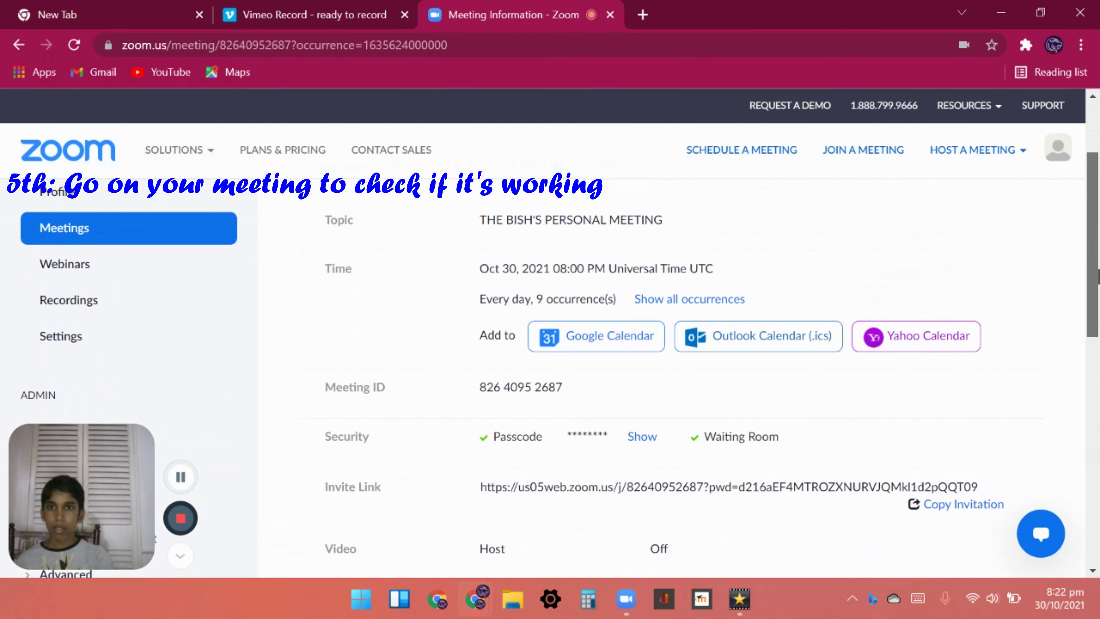
{"action": "left_click", "coordinate": [64, 209]}
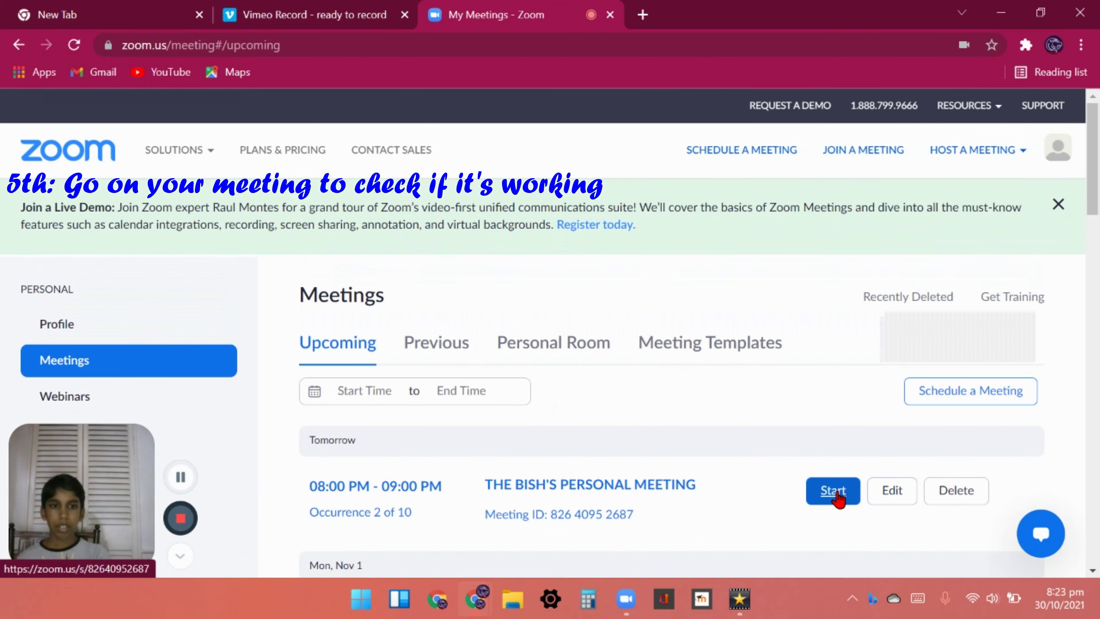
Start the upcoming meeting occurrence and let Chrome open it in Zoom Meetings
{"action": "left_click", "coordinate": [837, 496]}
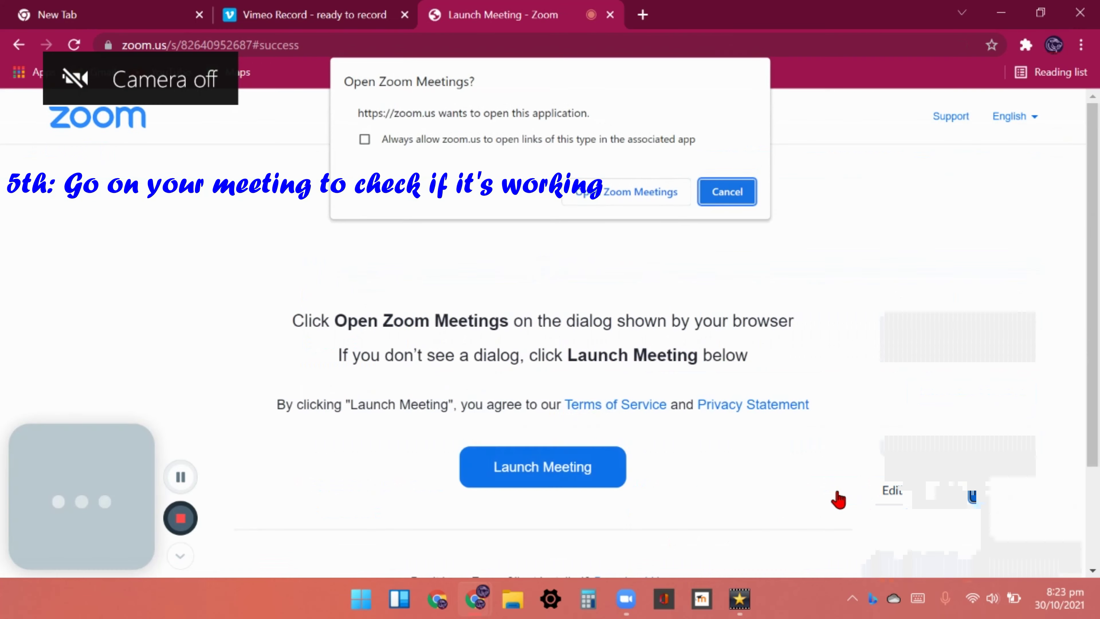
{"action": "left_click", "coordinate": [638, 200]}
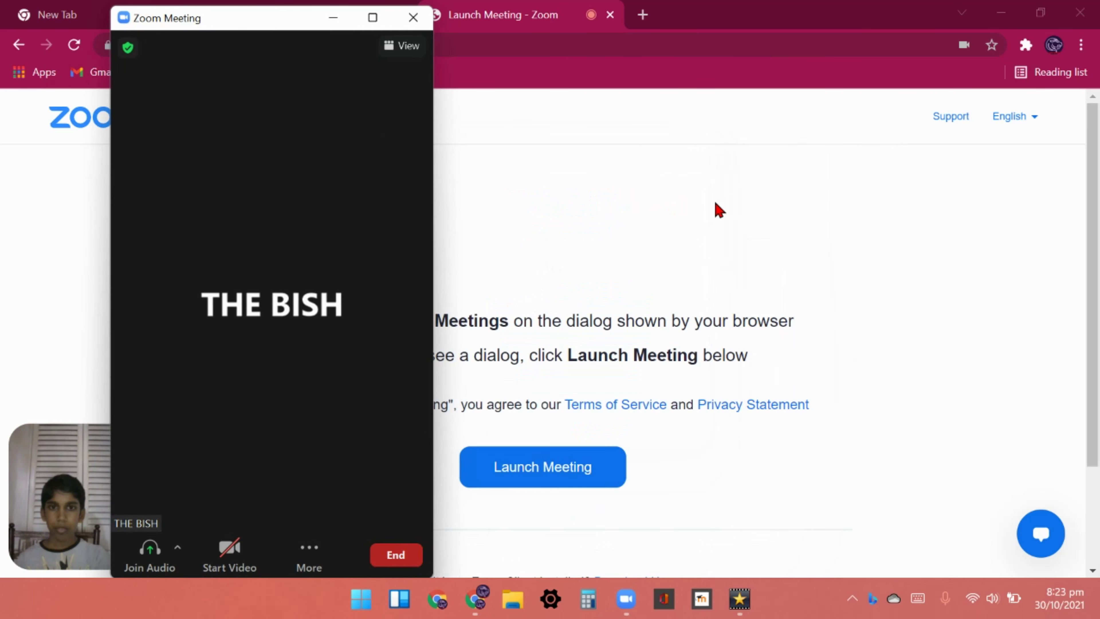
Maximize the meeting window, mute the microphone, and return to Chrome's Launch Meeting page
{"action": "mouse_move", "coordinate": [277, 21]}
{"action": "left_mouse_down"}
{"action": "mouse_move", "coordinate": [468, 19]}
{"action": "mouse_move", "coordinate": [513, 0]}
{"action": "left_mouse_up"}
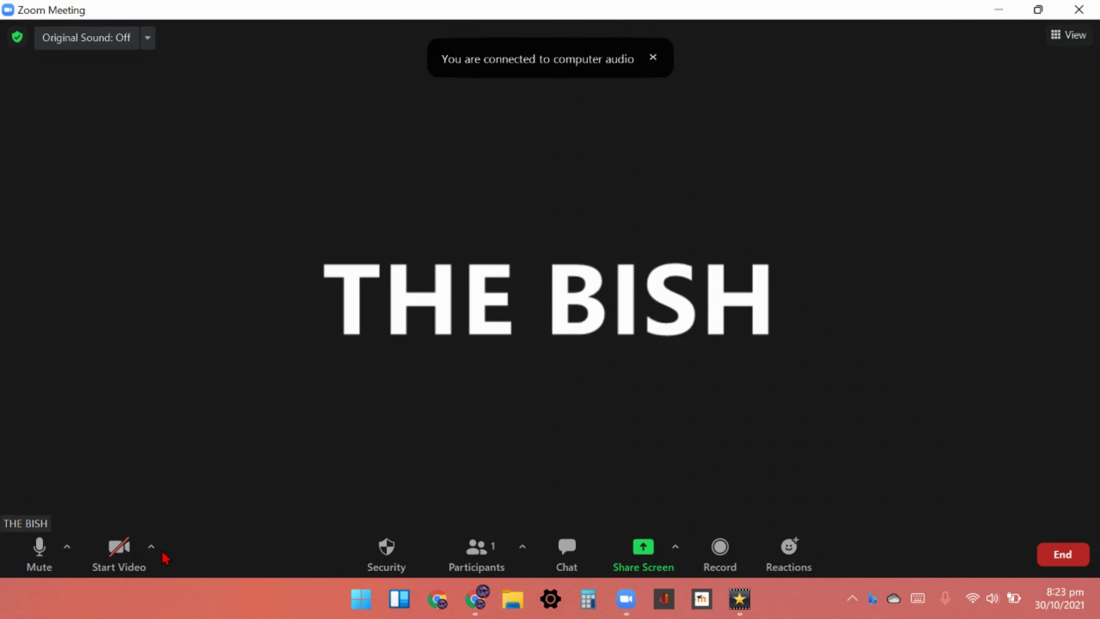
{"action": "left_click", "coordinate": [39, 561]}
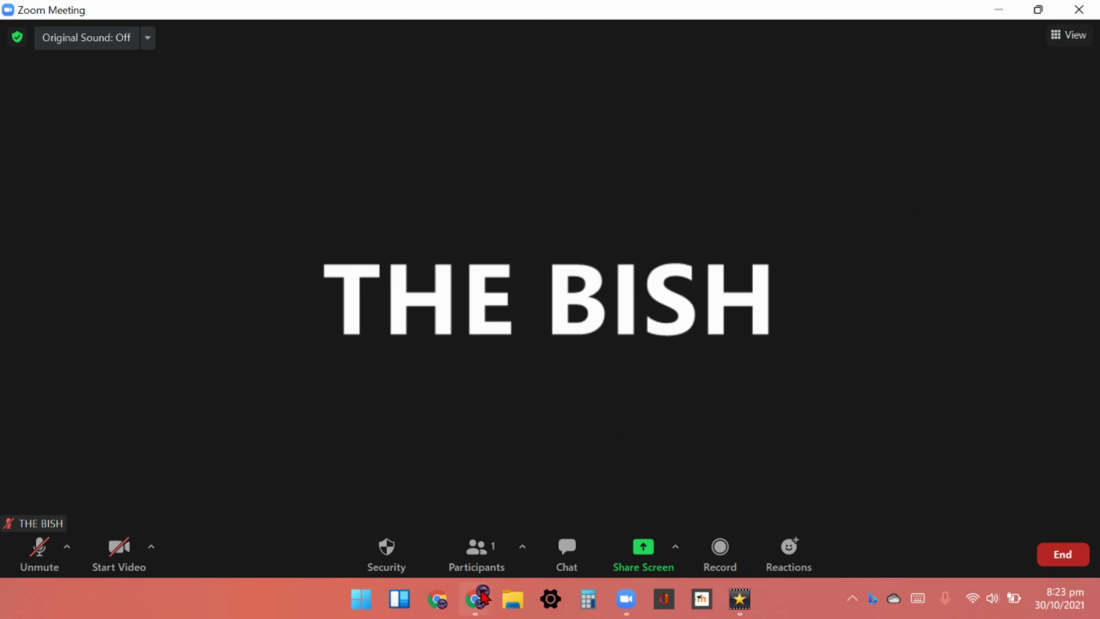
{"action": "mouse_move", "coordinate": [477, 598]}
{"action": "left_click", "coordinate": [384, 526]}
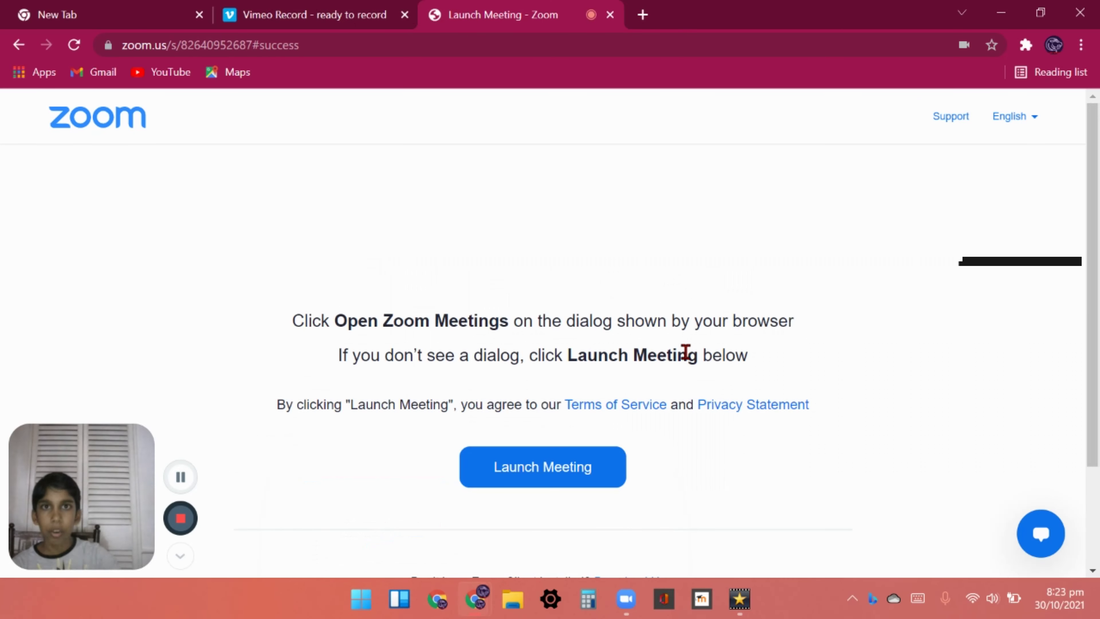